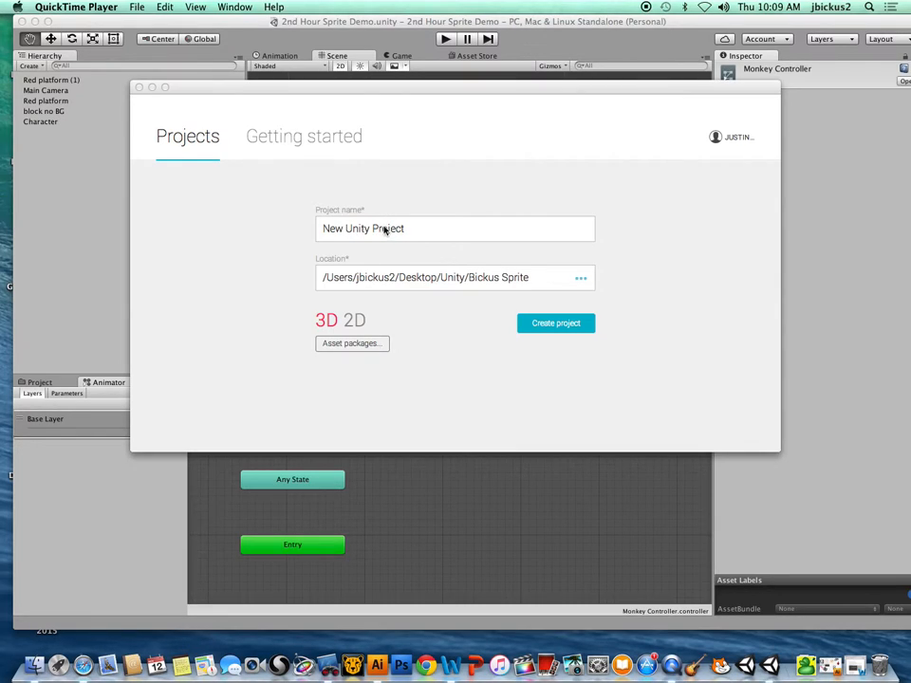
Step: Create a 2D project named "2D Sprite Video Demo 15" in the Bickus Sprite location
left_click(357, 321)
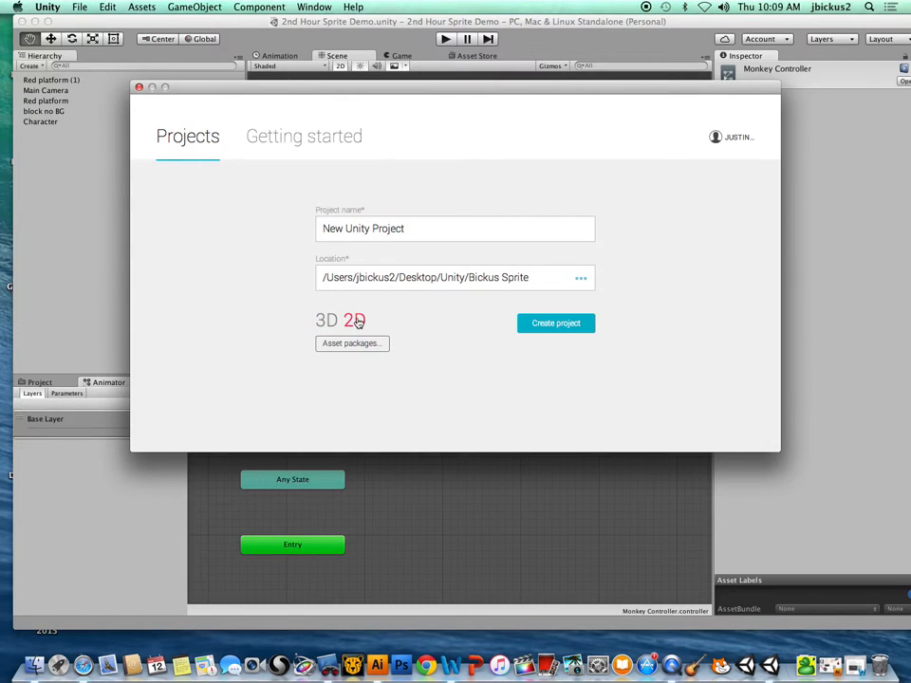
left_click(358, 230)
left_click_drag(496, 231, 283, 229)
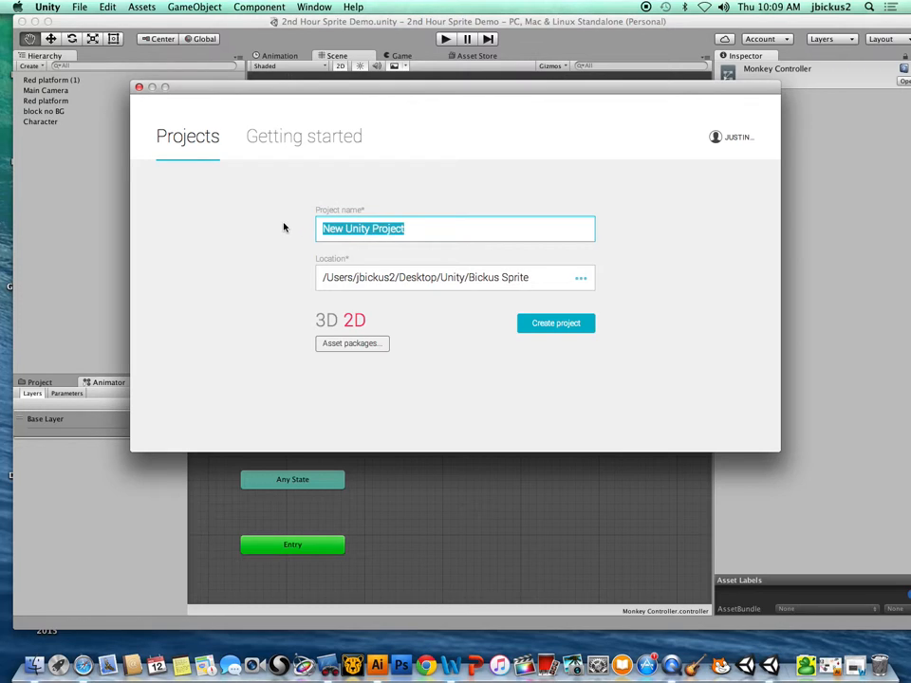
type("2D Sprite Video Demo")
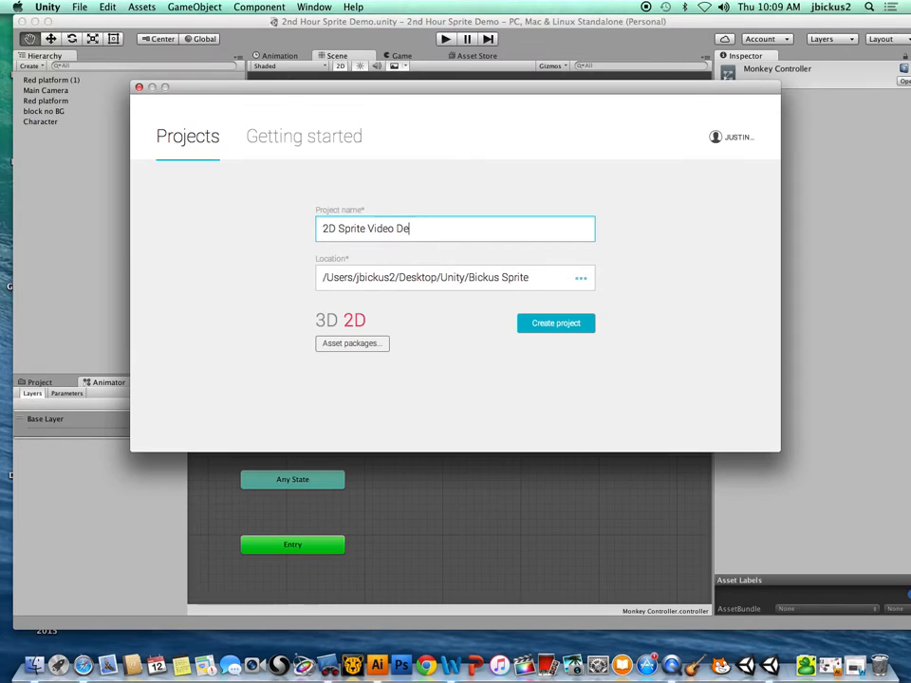
type(" 5")
key("BackSpace")
type("1")
left_click(557, 323)
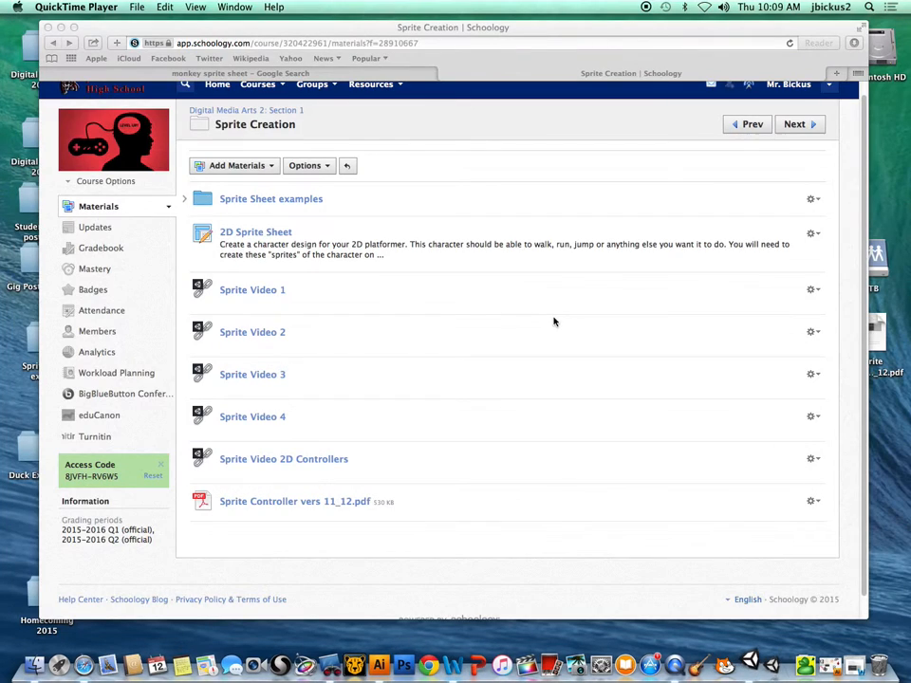
left_click(61, 27)
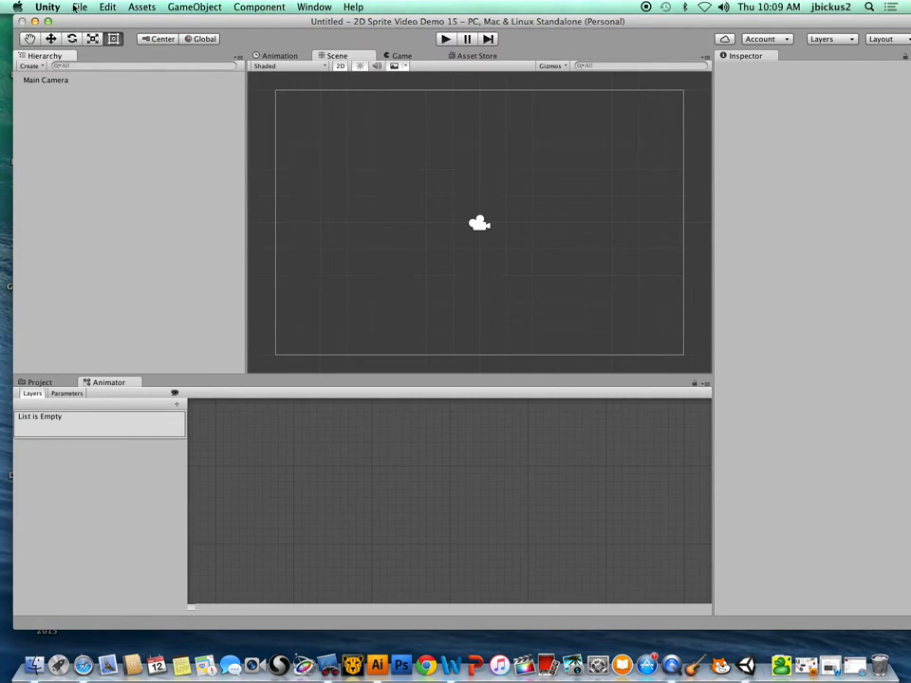
Step: Set the vertical gravity to -30 in the project's 2D physics settings
left_click(107, 7)
mouse_move(193, 310)
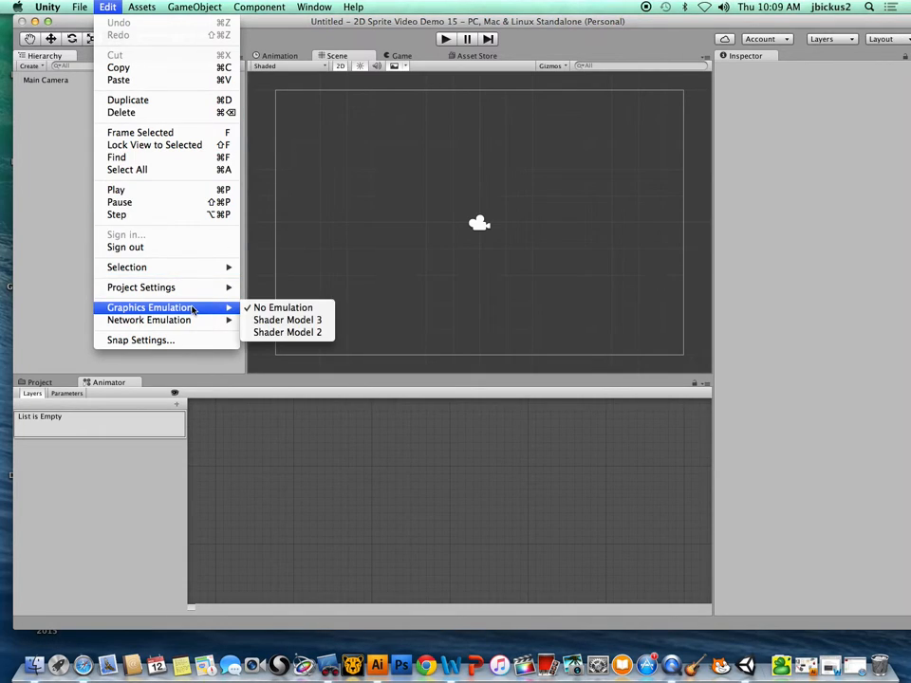
mouse_move(193, 287)
left_click(291, 363)
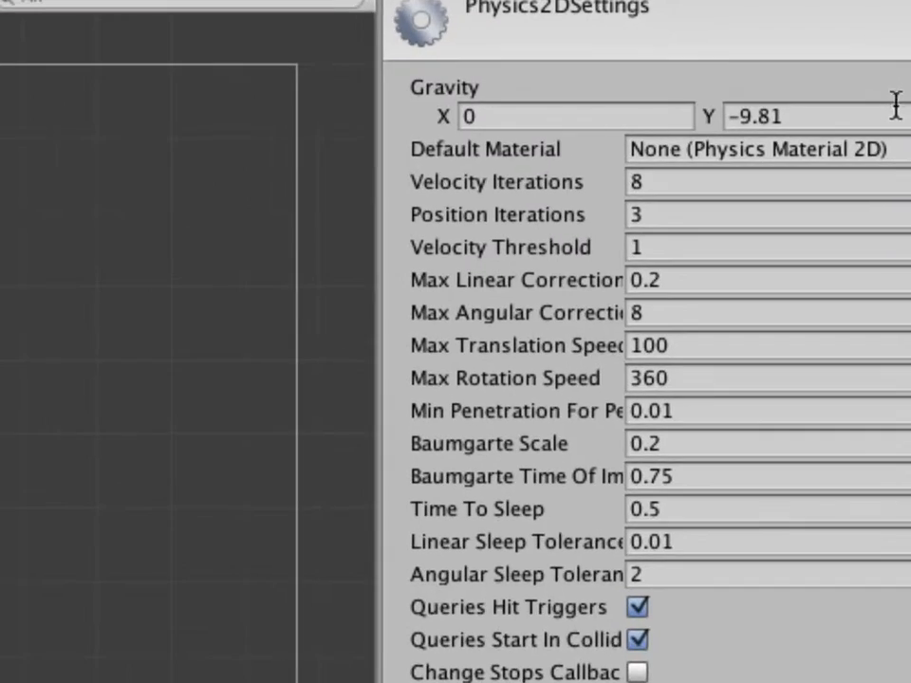
left_click_drag(868, 108, 824, 111)
left_click_drag(685, 112, 687, 113)
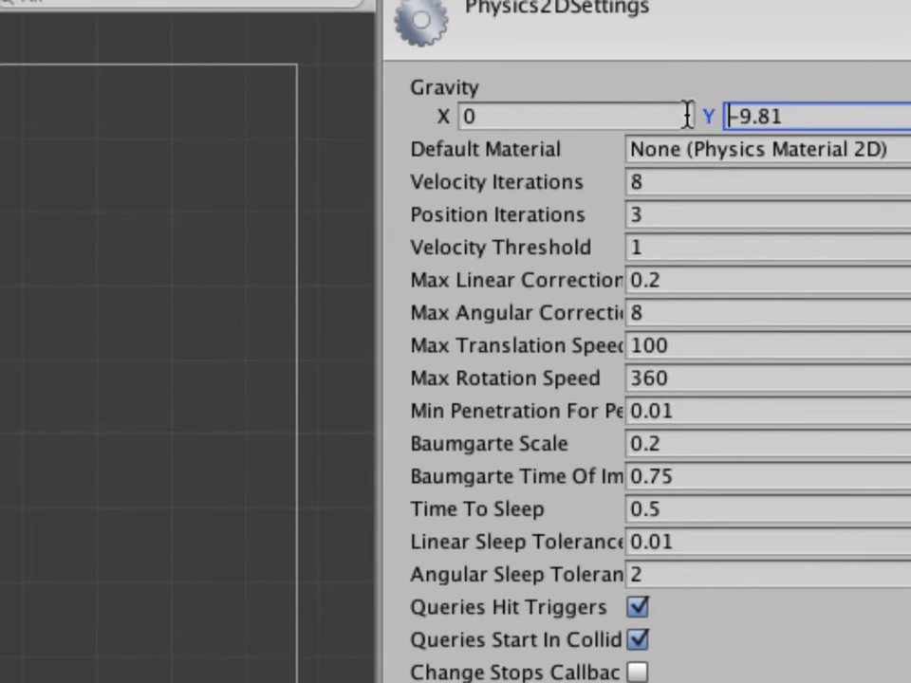
left_click_drag(834, 107, 686, 111)
type("-30")
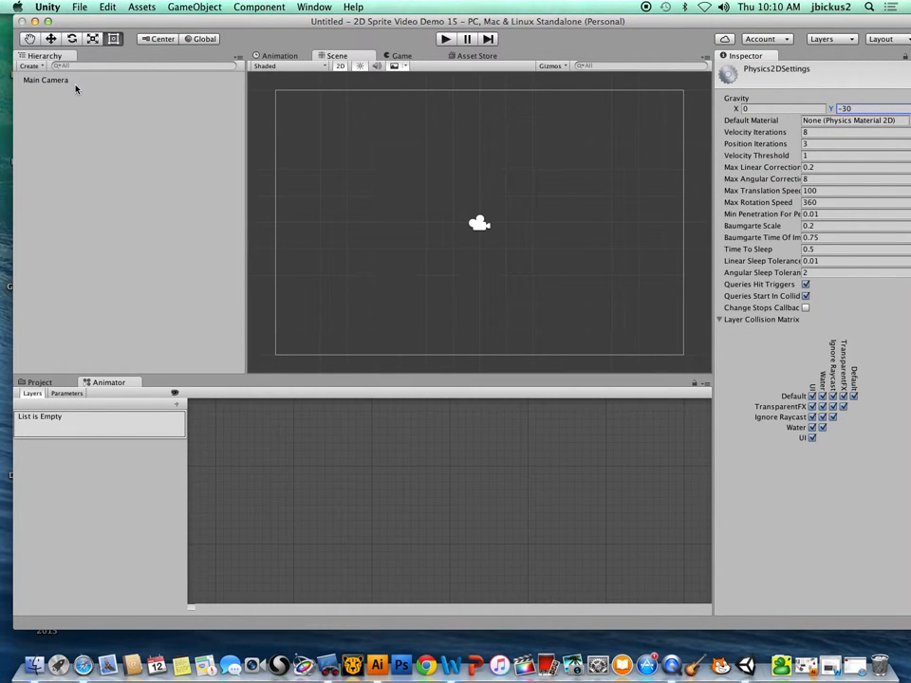
Step: Open the desktop's Sprite demo folder in Finder and preview Red platform.png
left_click(37, 383)
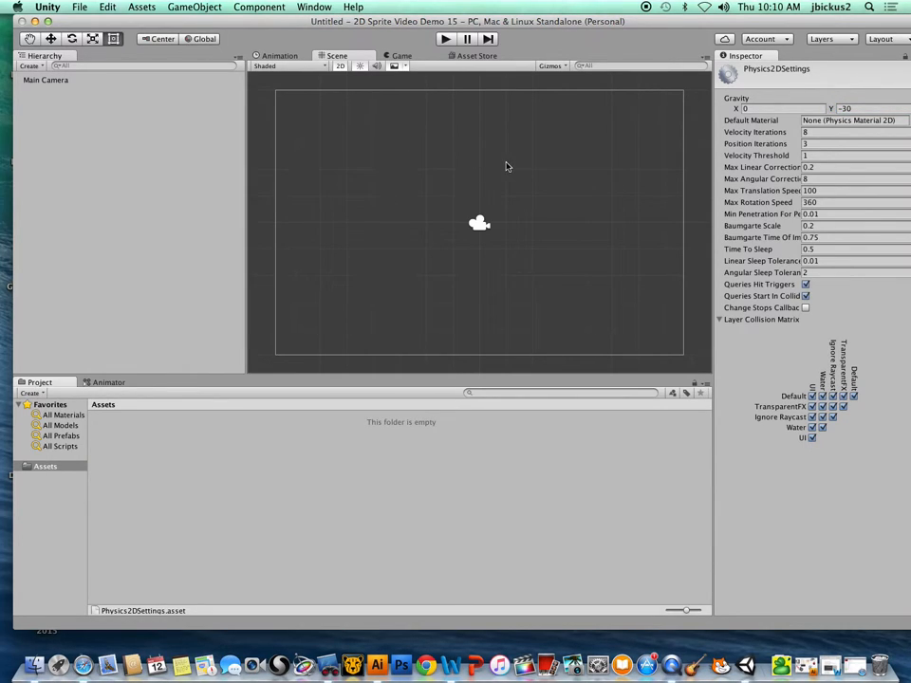
left_click(403, 667)
left_click_drag(76, 23, 347, 24)
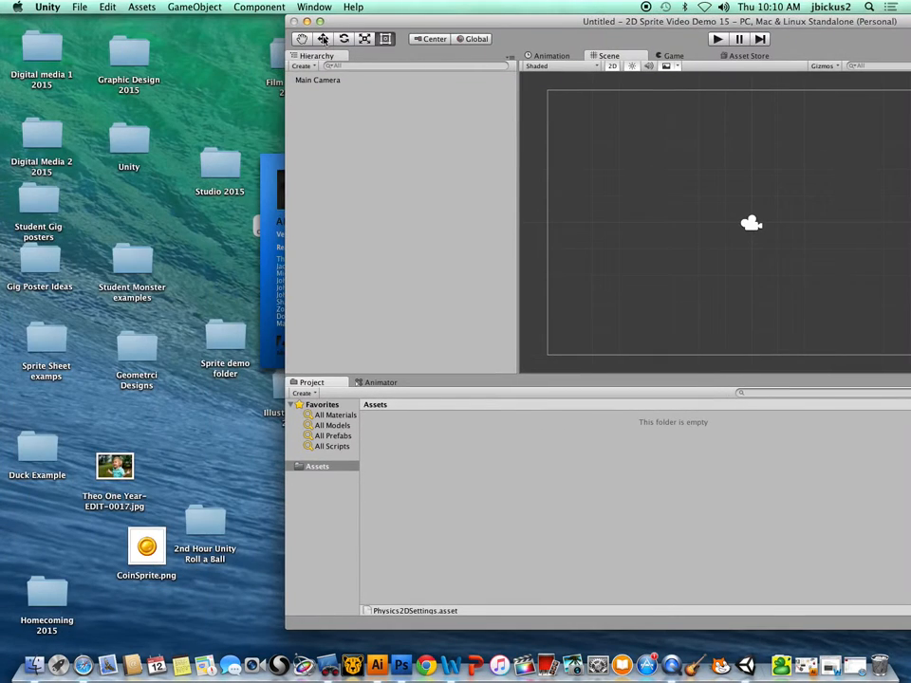
double_click(228, 340)
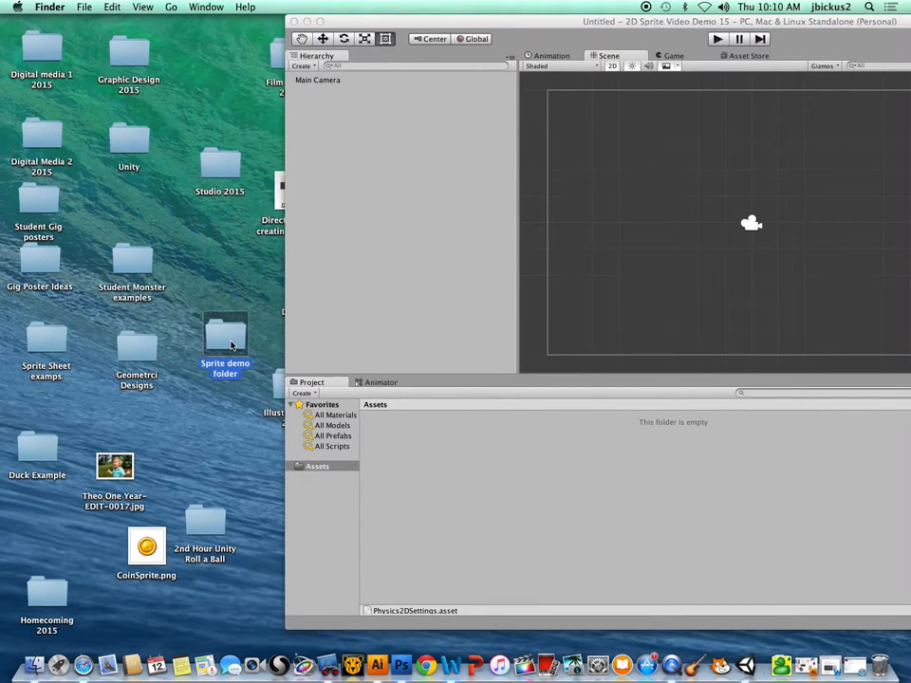
scroll(438, 278, "up", 4)
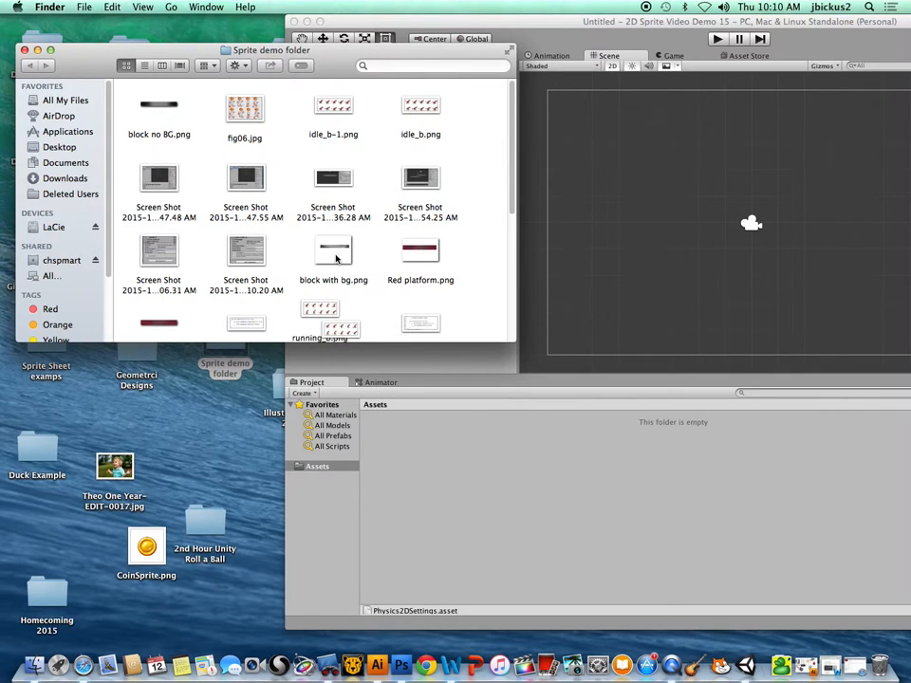
left_click(420, 251)
key("space")
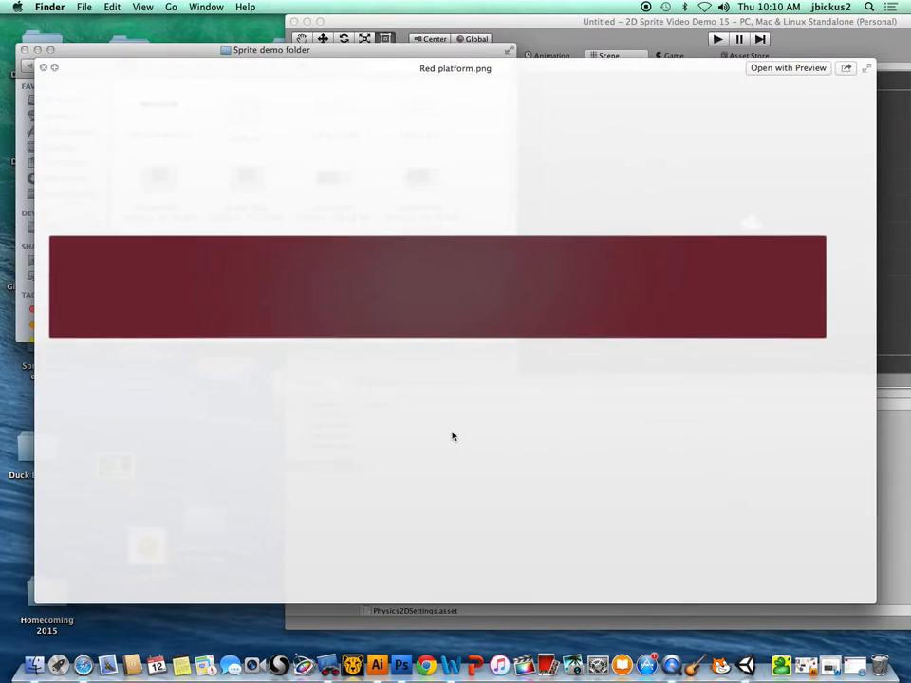
key("space")
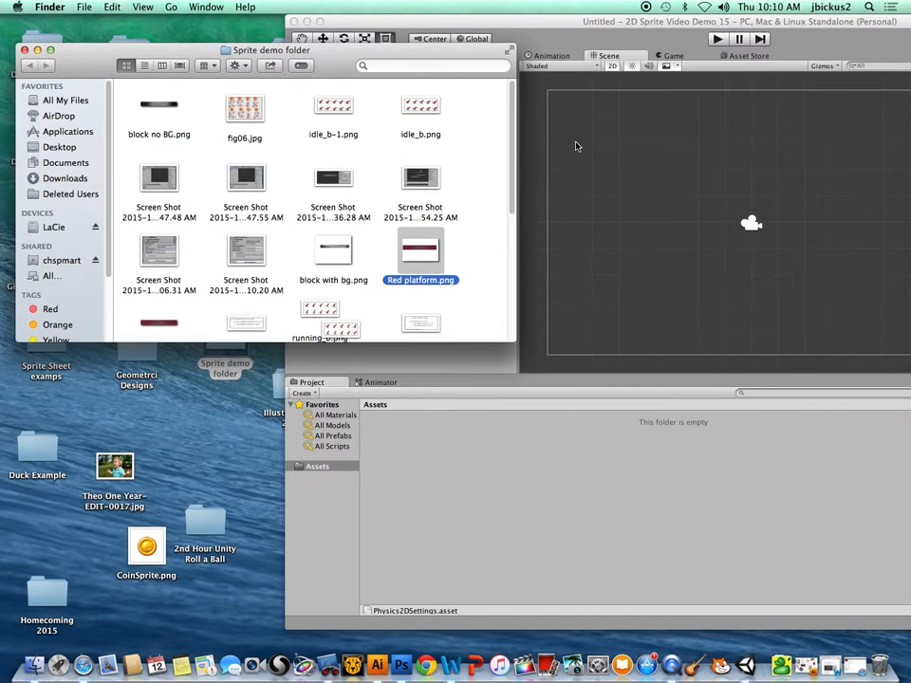
Step: Switch to Photoshop and create a transparent document 10 inches wide and 8 inches high
left_click_drag(566, 25, 350, 28)
left_click(401, 665)
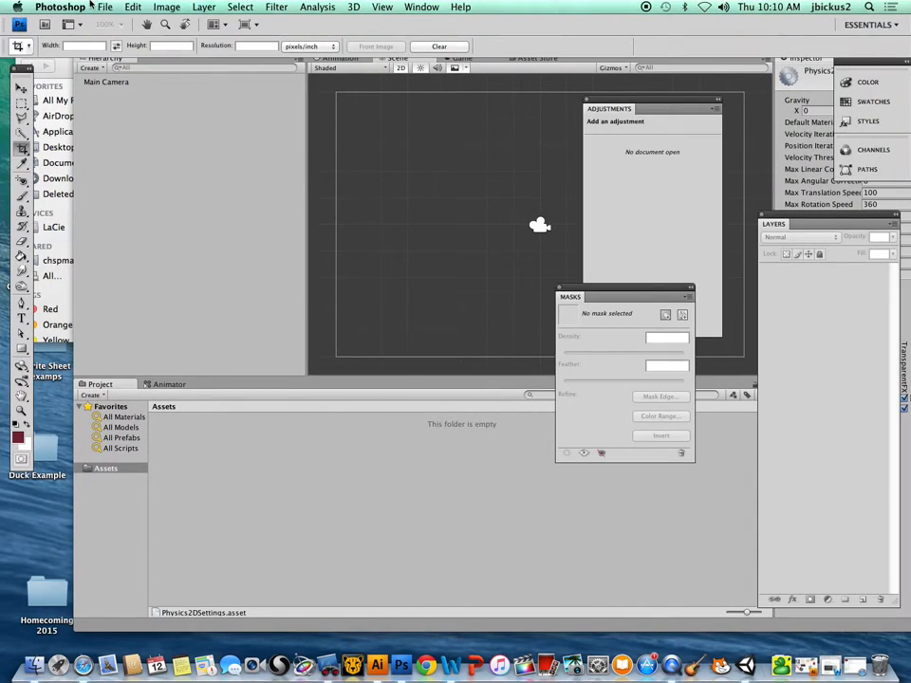
left_click(105, 6)
left_click(123, 24)
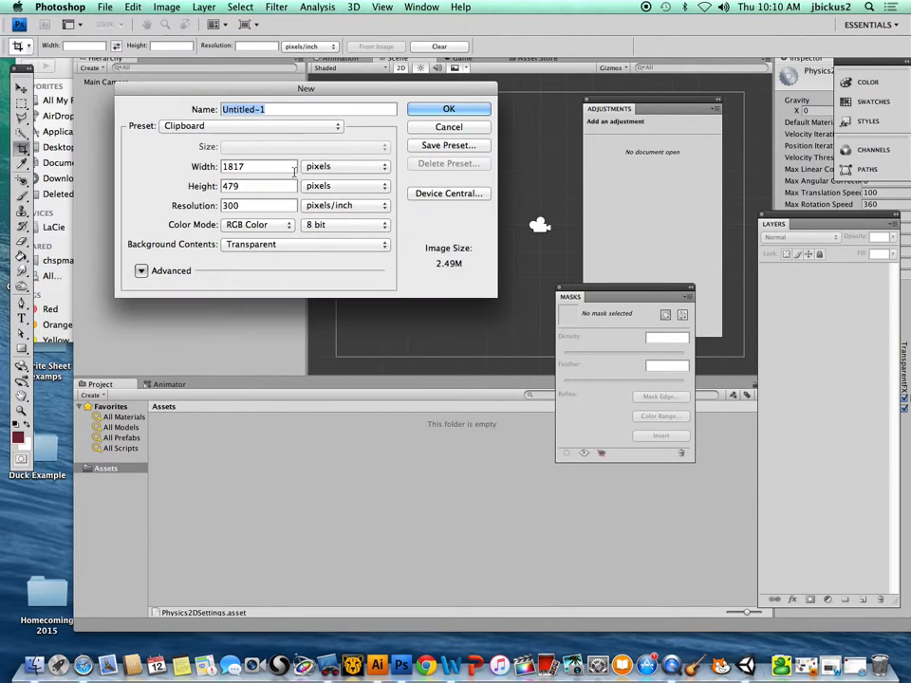
left_click(318, 166)
left_click(331, 177)
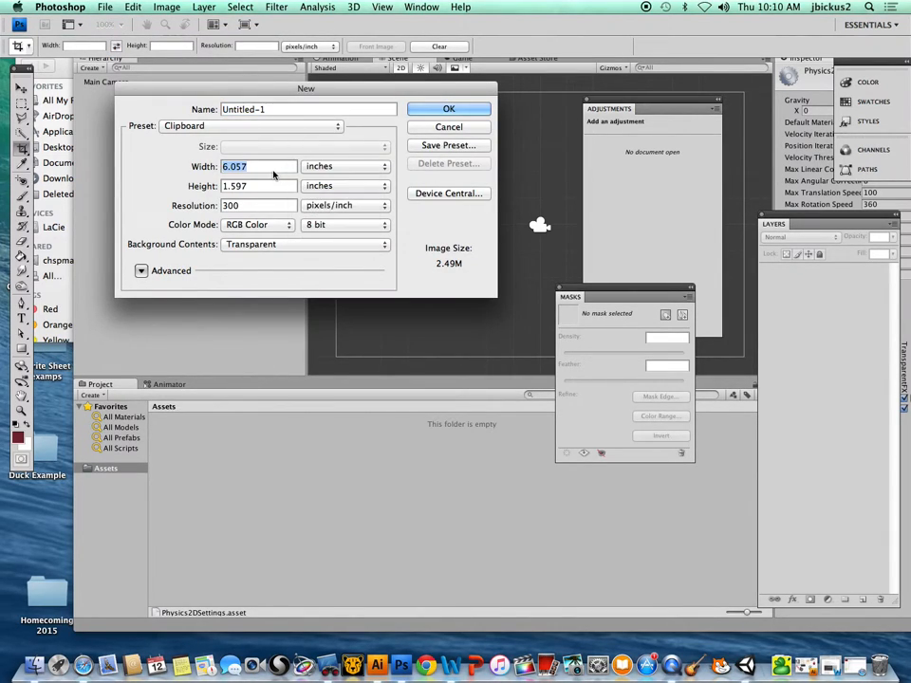
type("10")
key("Tab")
type("8")
key("Return")
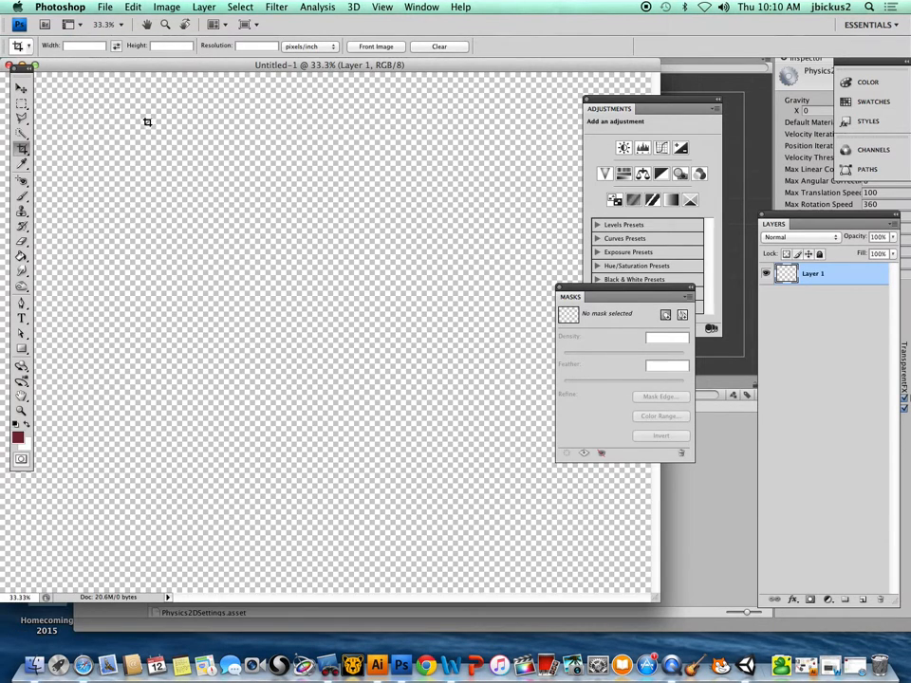
Step: Select a long, thin horizontal rectangle in the upper half of the canvas and paint it dark red with the Brush tool
key("m")
left_click_drag(333, 319, 525, 273)
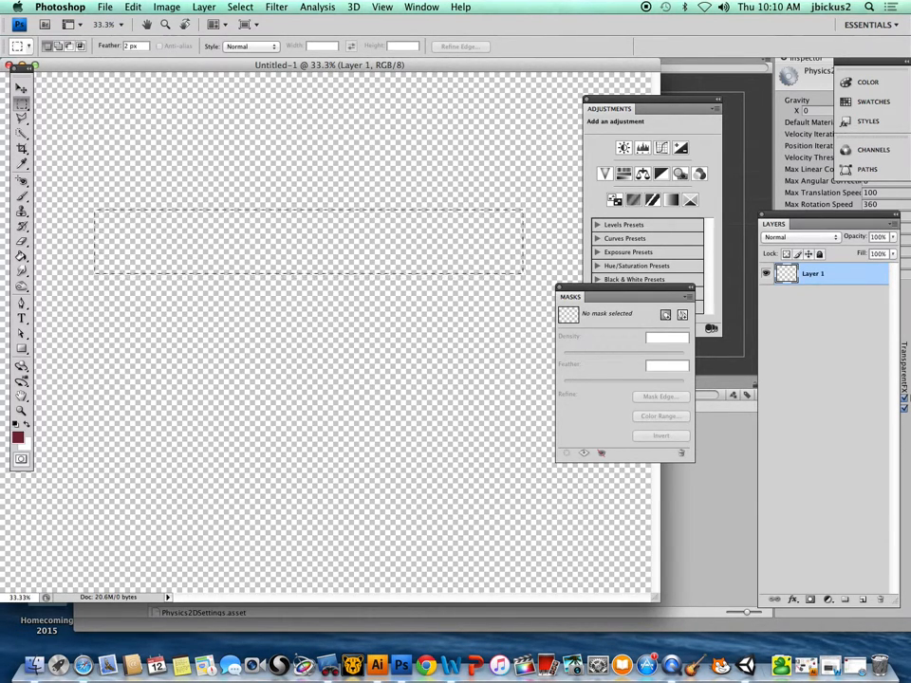
left_click(22, 200)
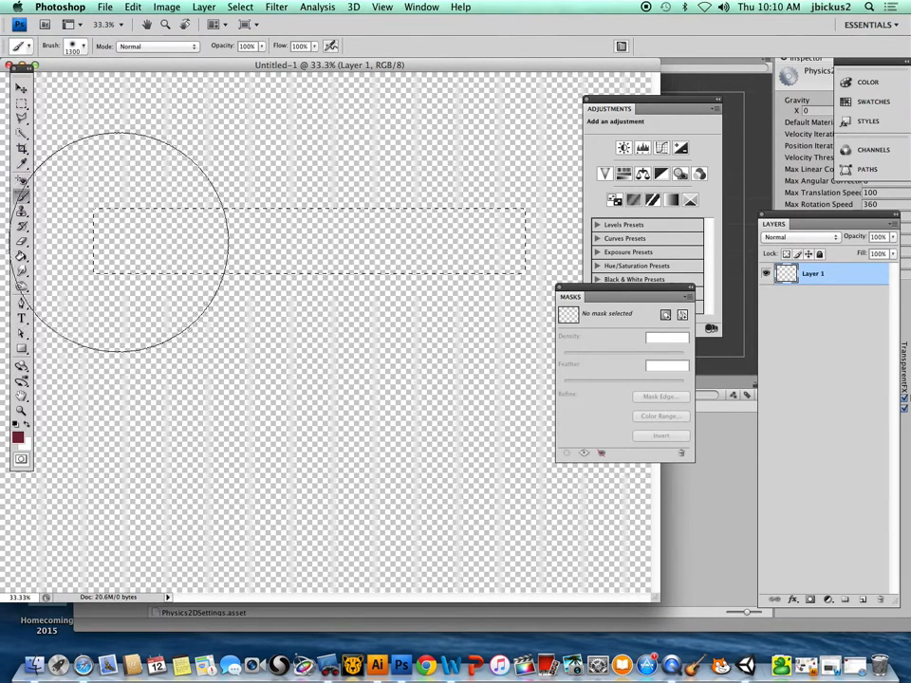
left_click_drag(368, 241, 483, 233)
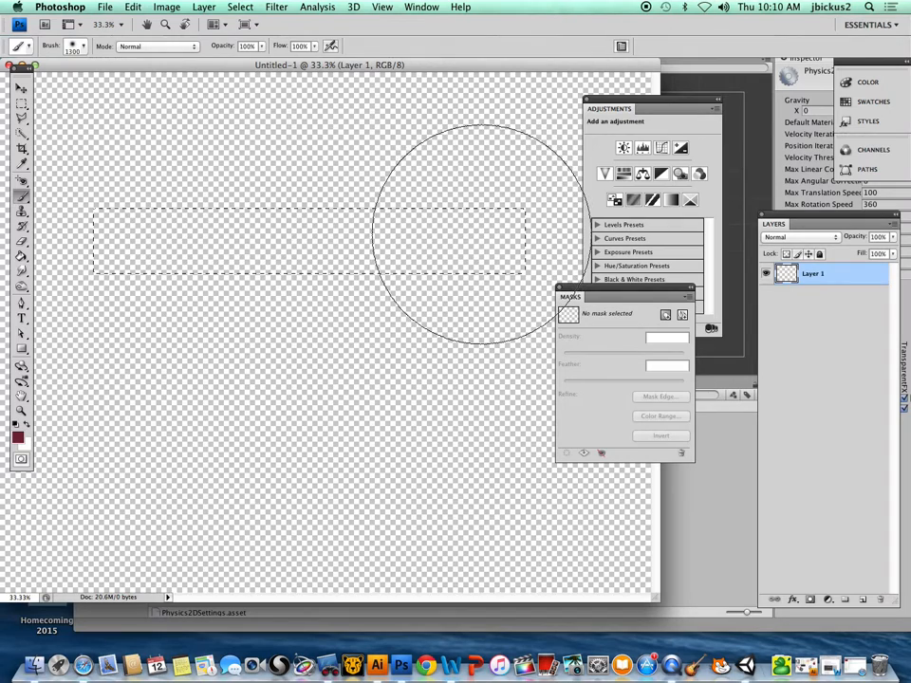
Step: Change the foreground color to gray #9b9a9b and paint gray shading over parts of the red platform
left_click(17, 437)
left_click(257, 350)
left_click_drag(257, 350, 176, 348)
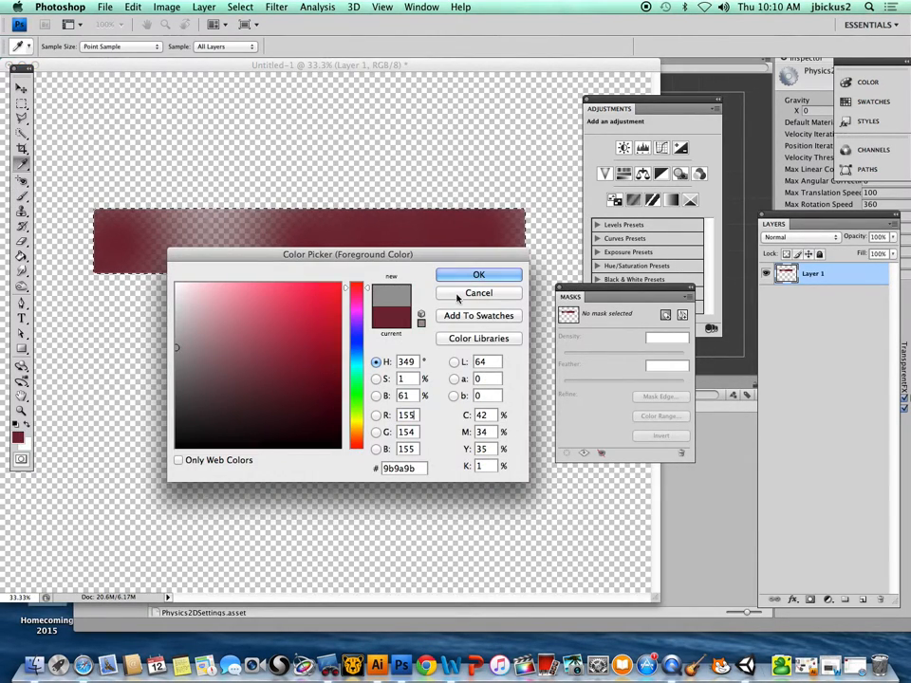
left_click(468, 276)
left_click(188, 238)
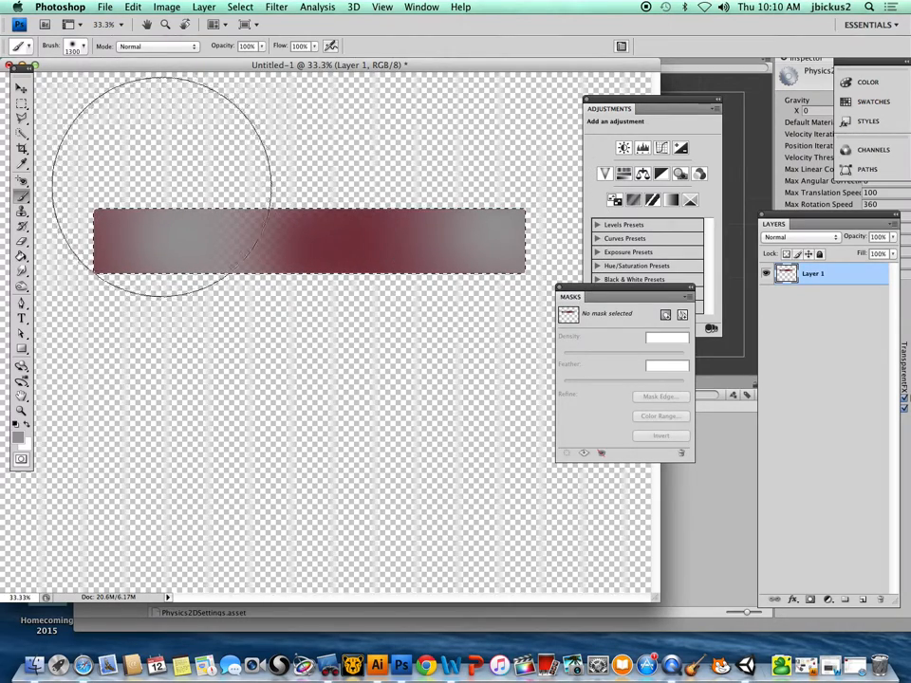
left_click_drag(184, 65, 216, 67)
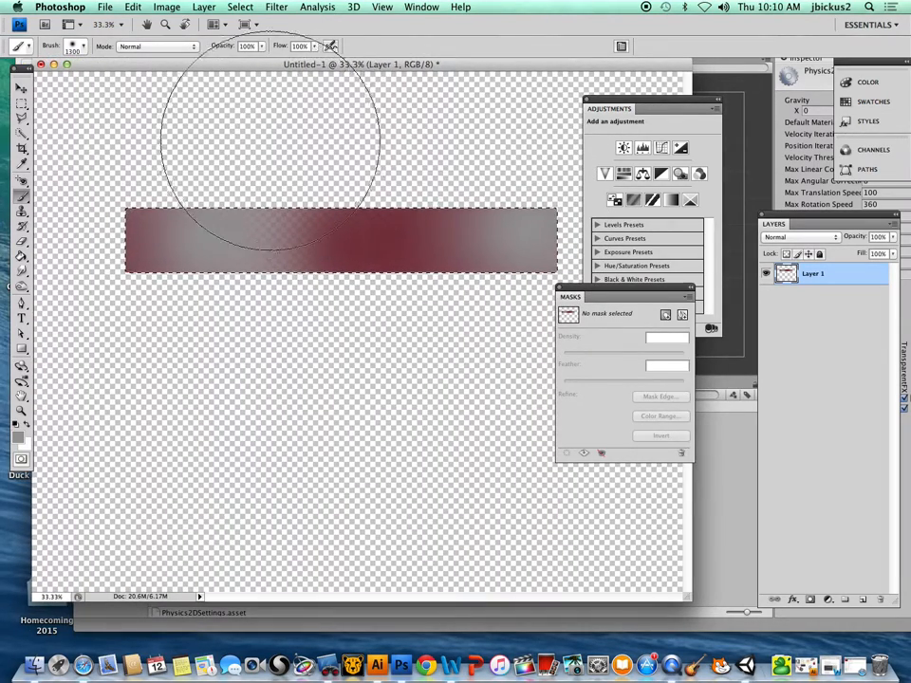
left_click(107, 5)
left_click(118, 22)
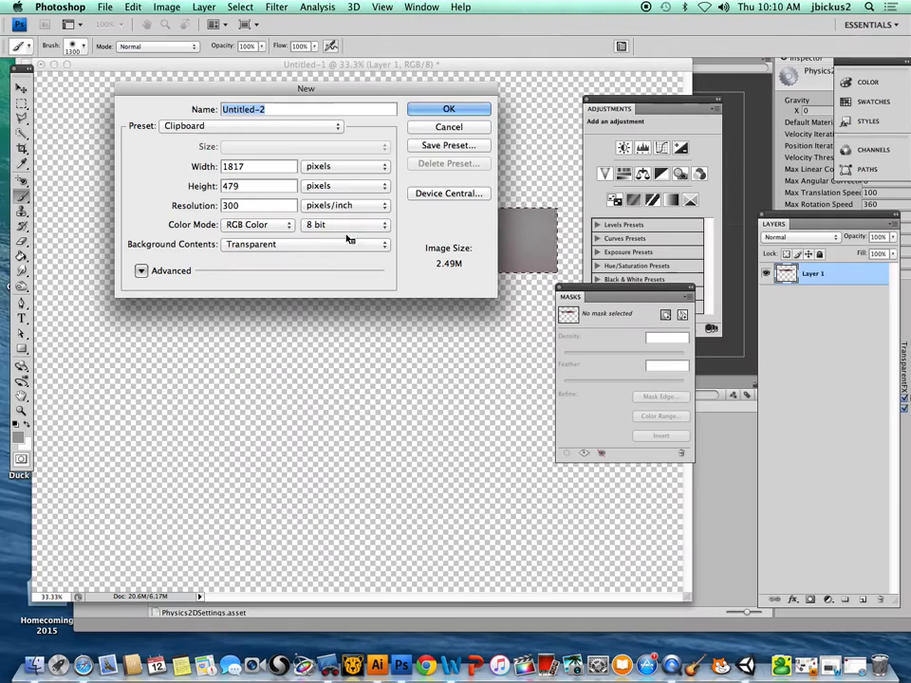
left_click(451, 126)
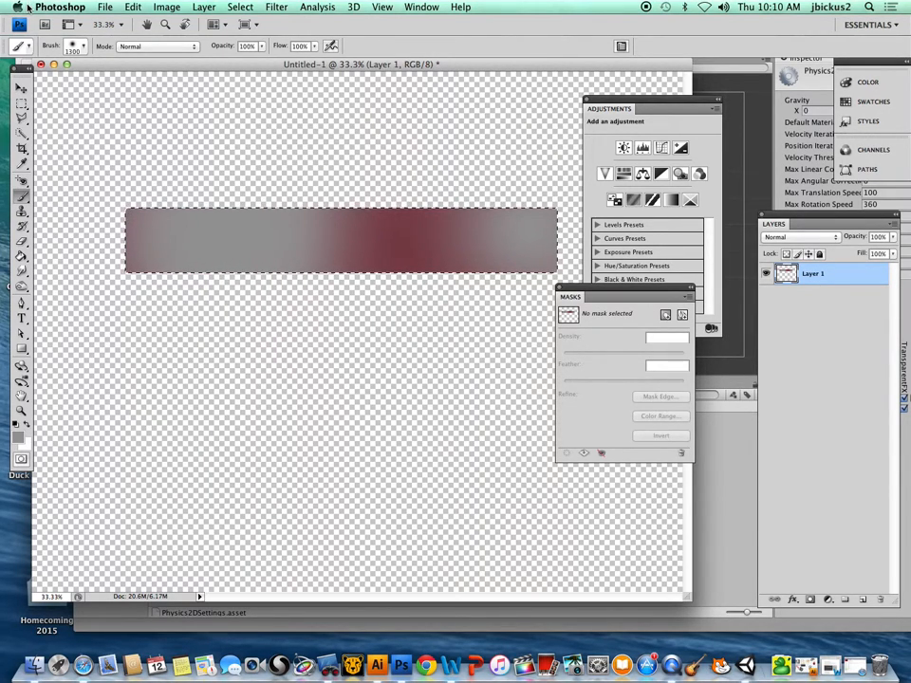
Step: Deselect the platform and crop the canvas tightly to its edges so no transparent margin is left
key("super+d")
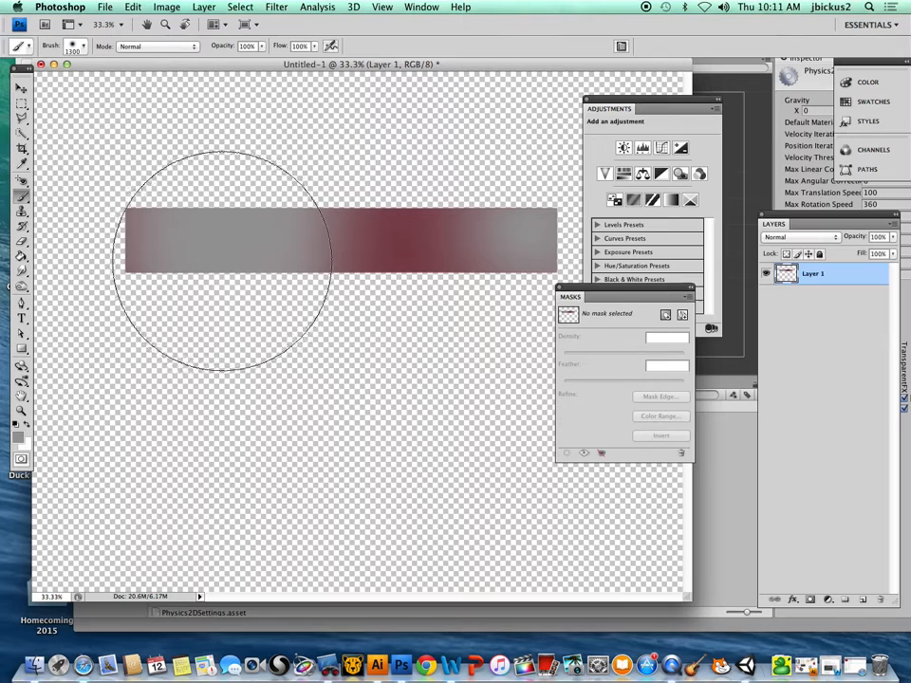
left_click(18, 88)
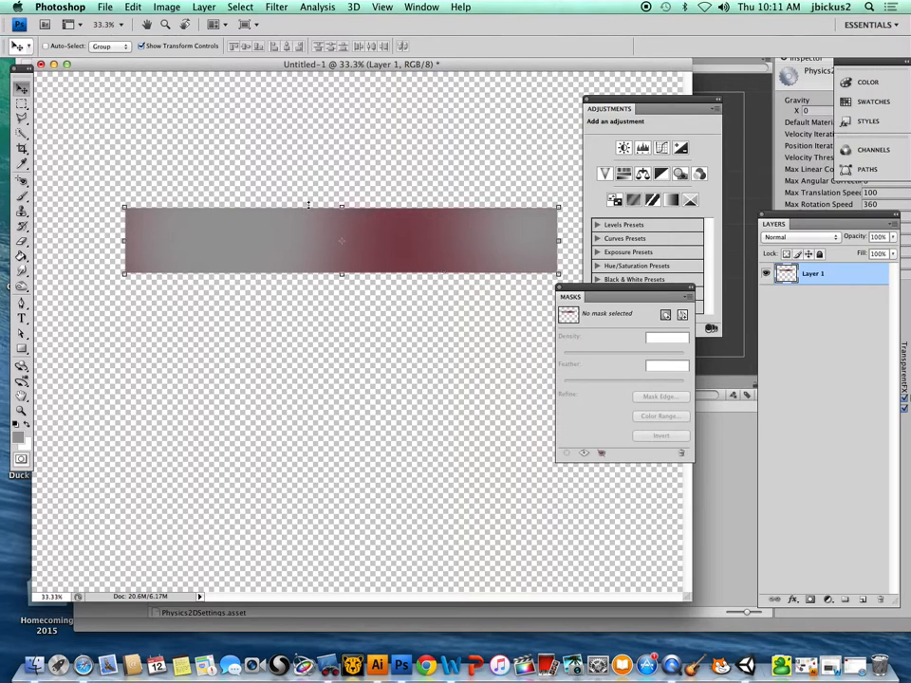
left_click(21, 147)
left_click_drag(107, 201, 558, 273)
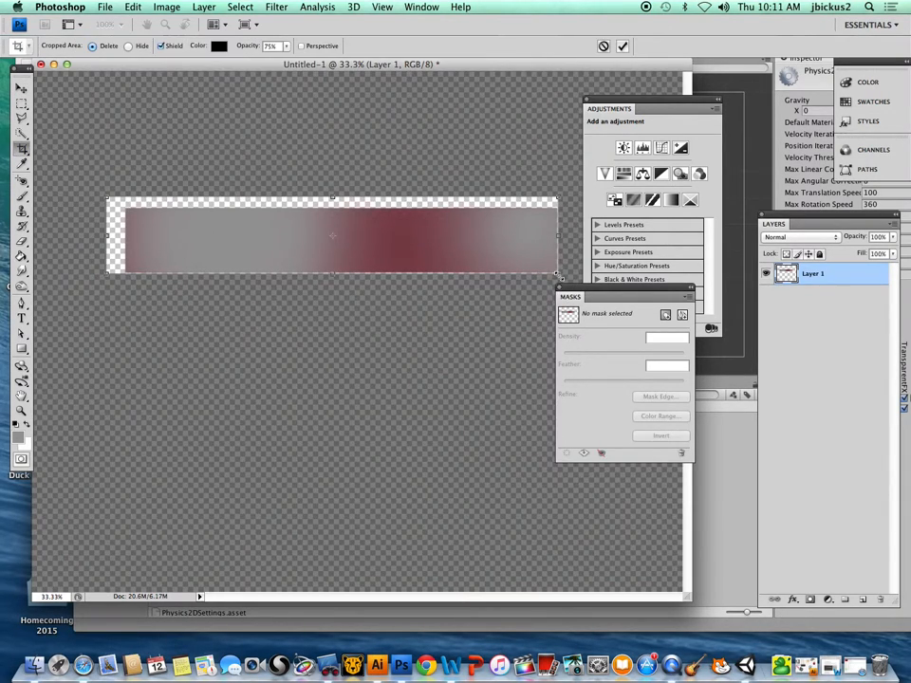
left_click_drag(105, 198, 124, 208)
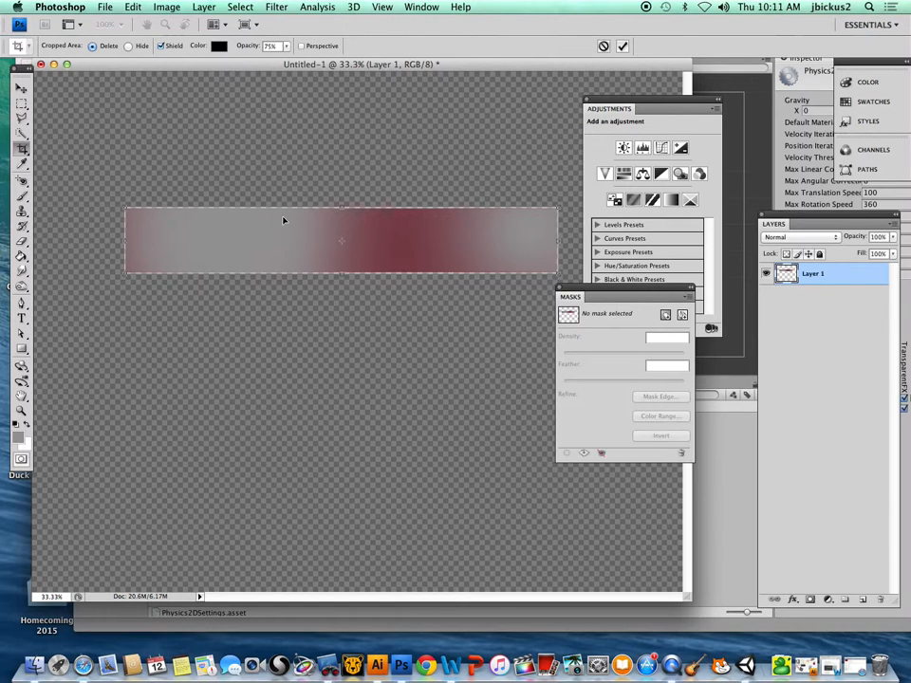
key("Return")
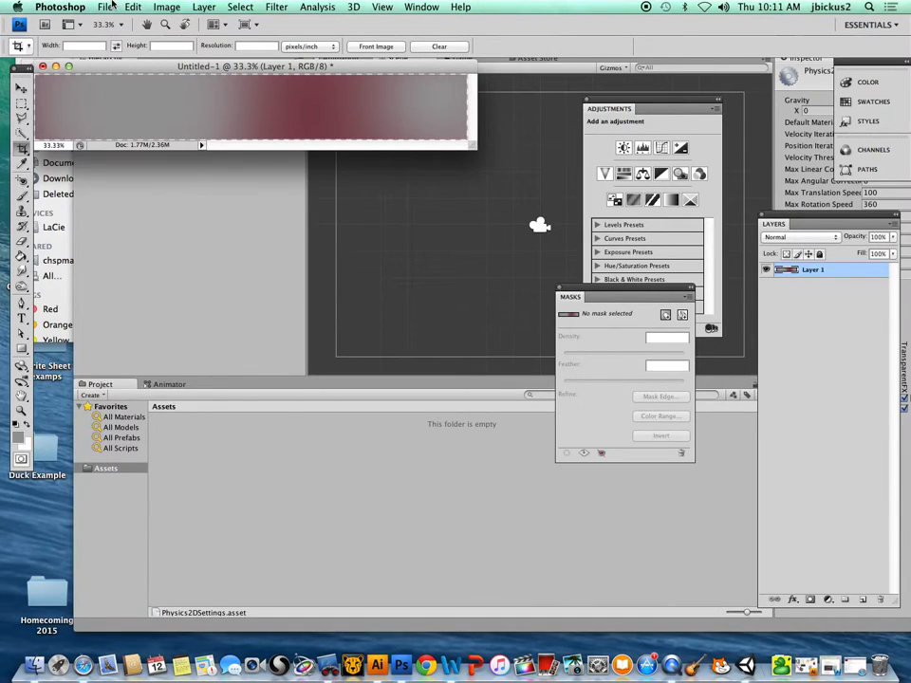
Step: Save the cropped platform as a PNG copy named "video demo platform" in the Sprite demo folder
left_click(105, 6)
left_click(123, 174)
left_click(453, 316)
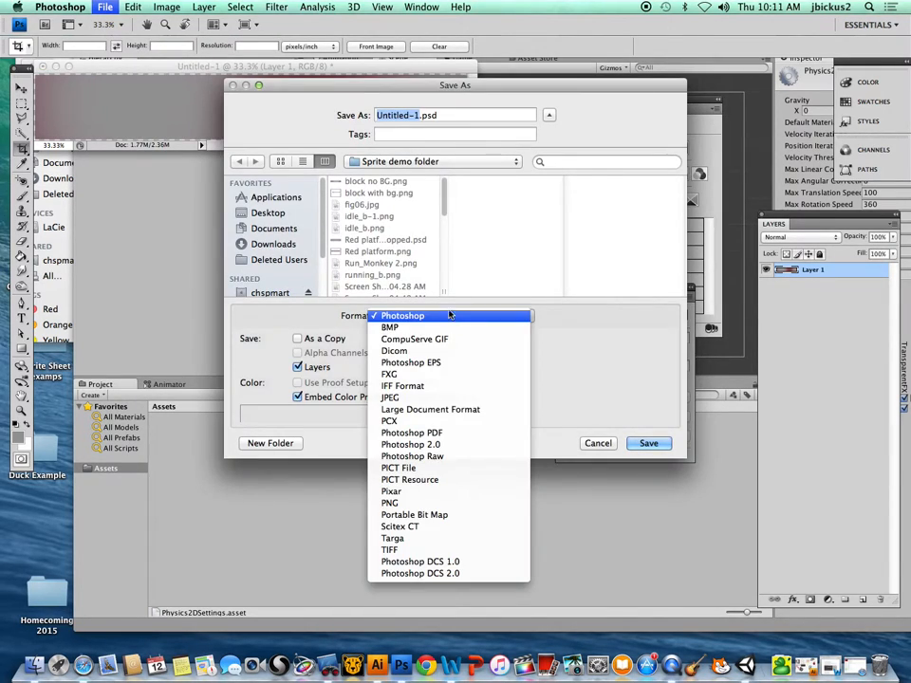
left_click(440, 504)
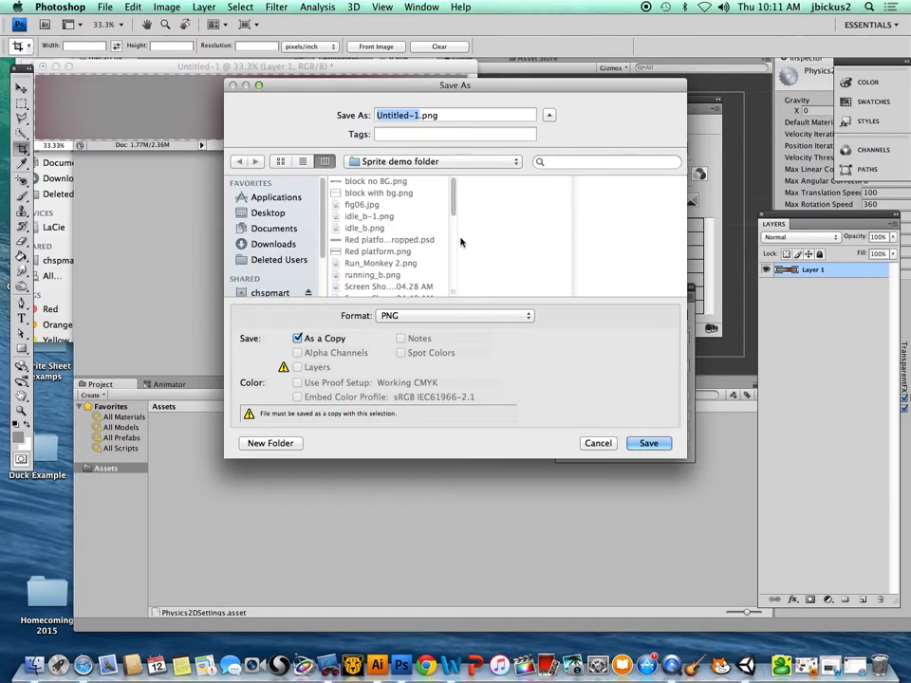
type("video dem")
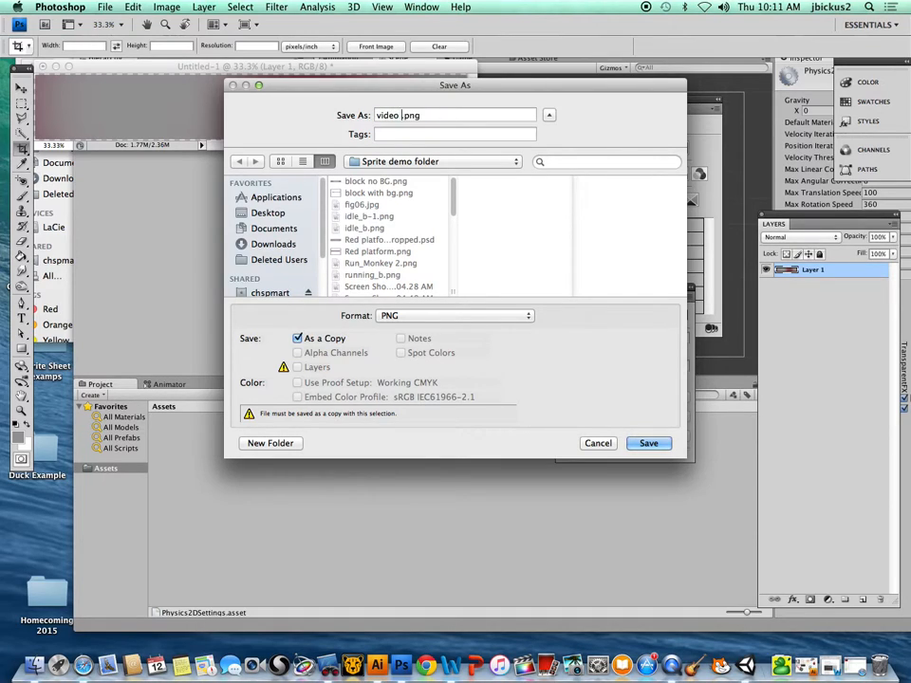
type("o platform")
key("Return")
key("Return")
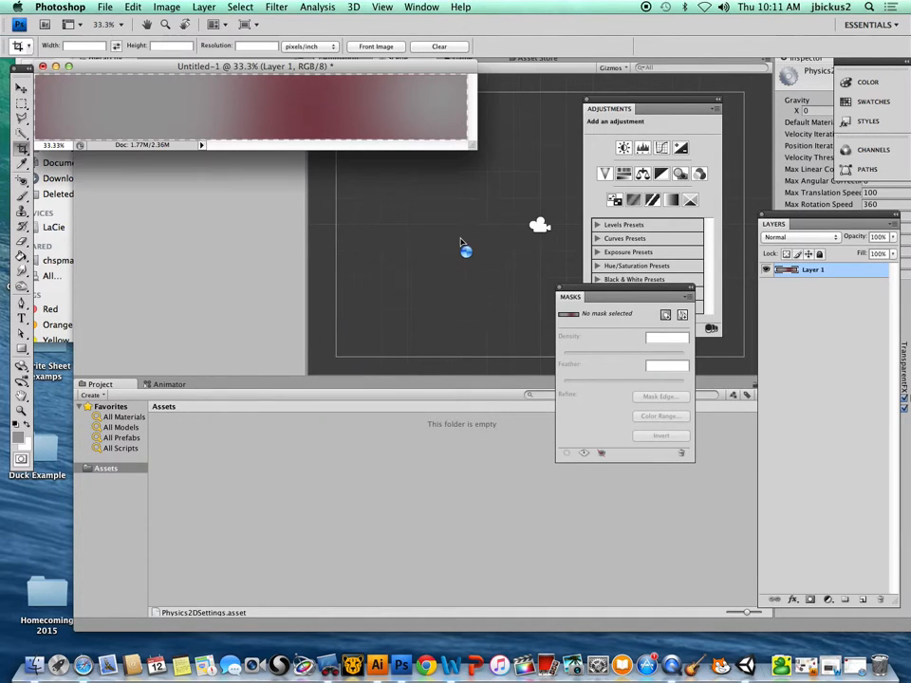
Step: Quit Photoshop without saving the changes to the Untitled-1 document
left_click(60, 7)
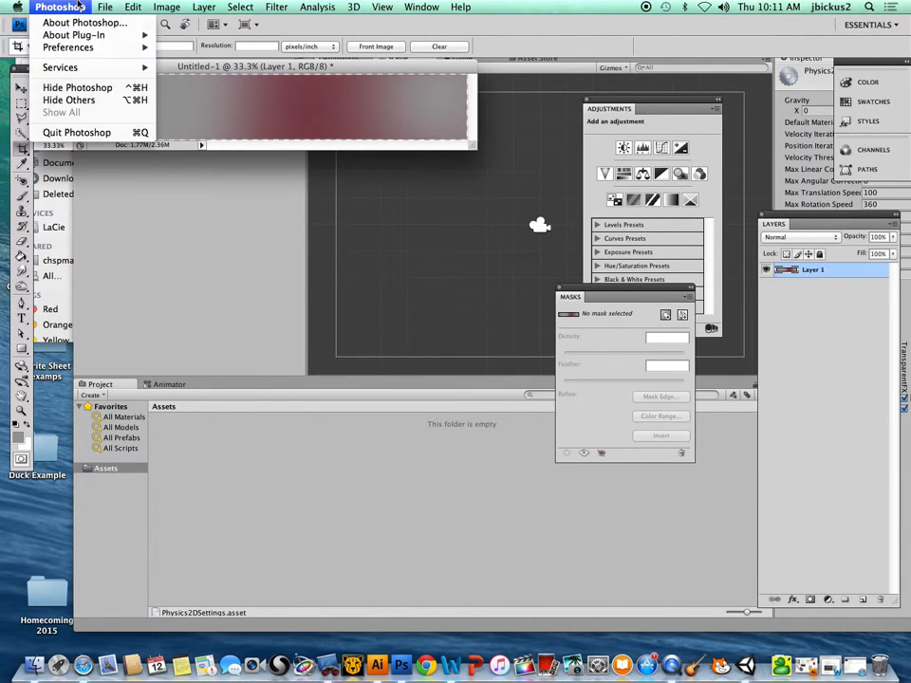
left_click(86, 131)
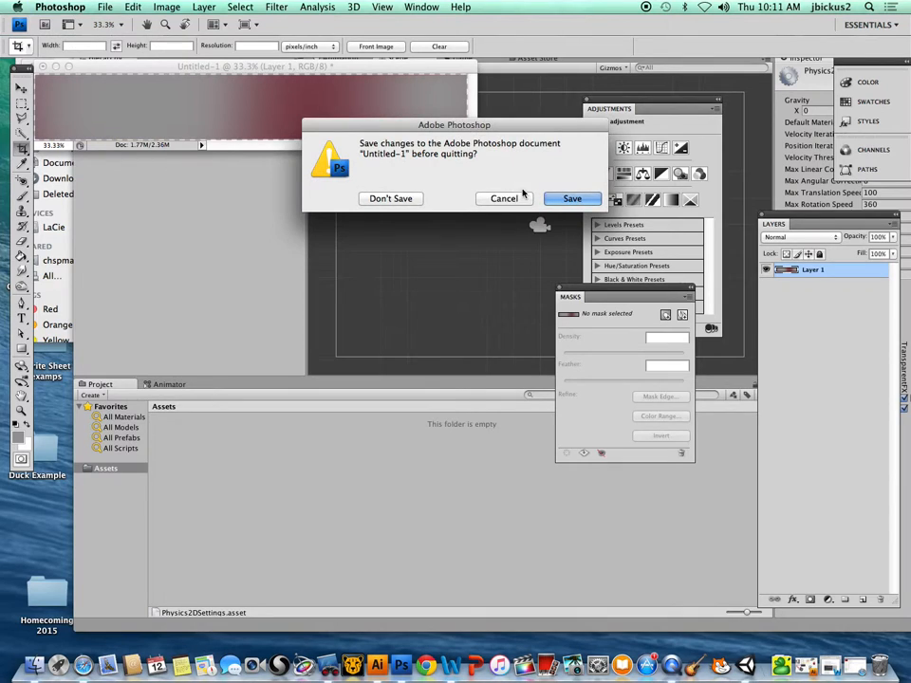
left_click(391, 198)
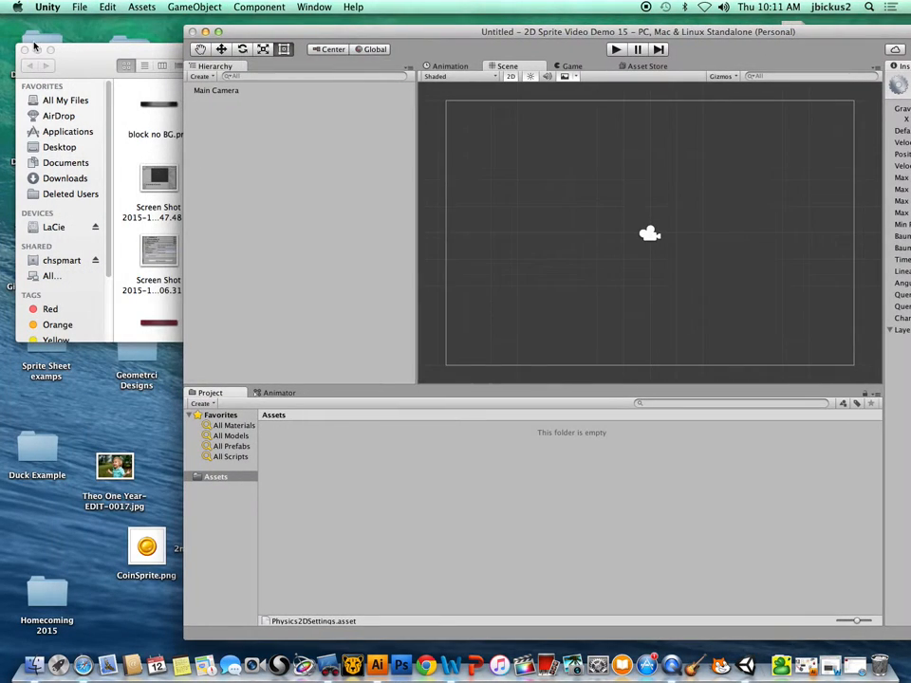
Step: Import Red platform.png from the Sprite demo folder in Finder into the Unity project's Assets folder
left_click(74, 62)
scroll(465, 237, "down", 3)
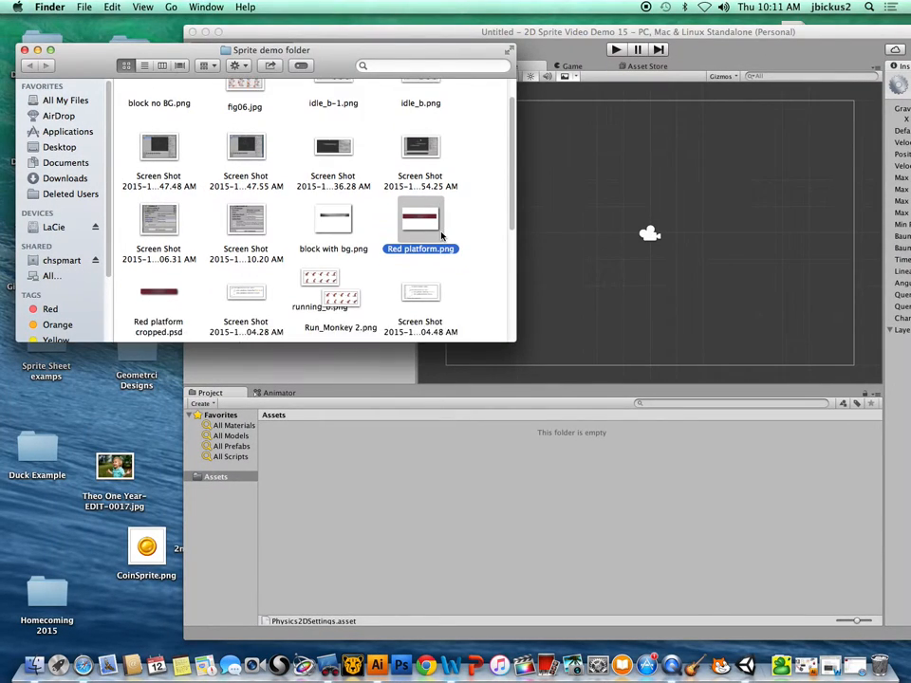
scroll(266, 242, "down", 3)
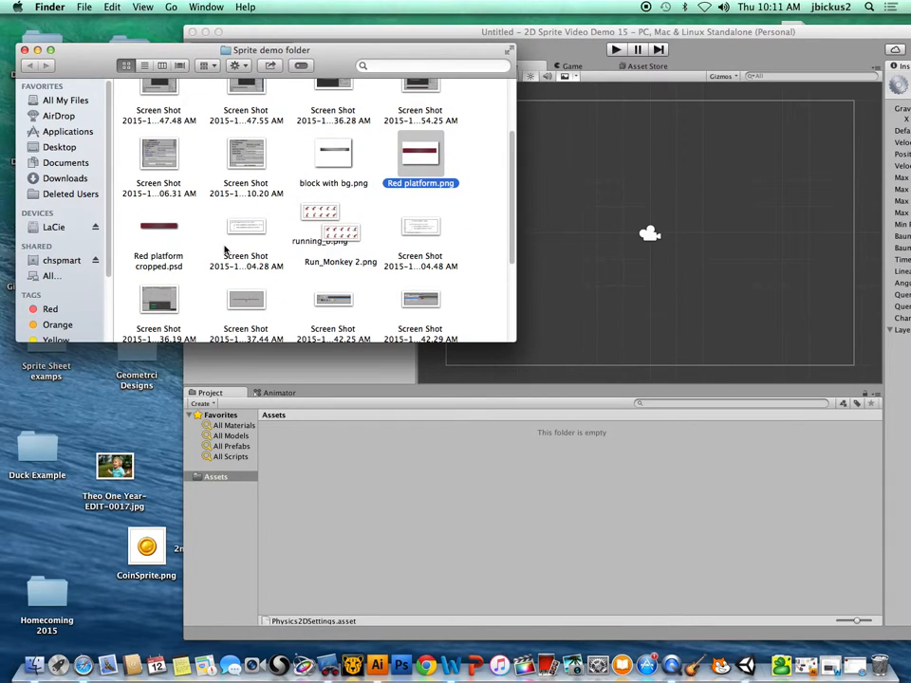
scroll(247, 237, "up", 5)
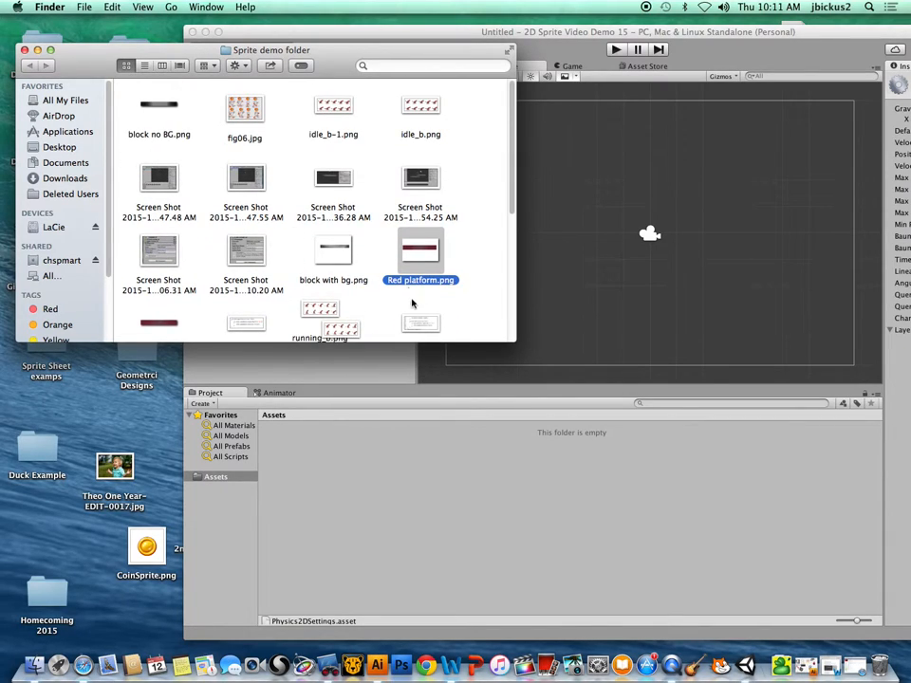
left_click_drag(415, 246, 290, 470)
left_click(218, 498)
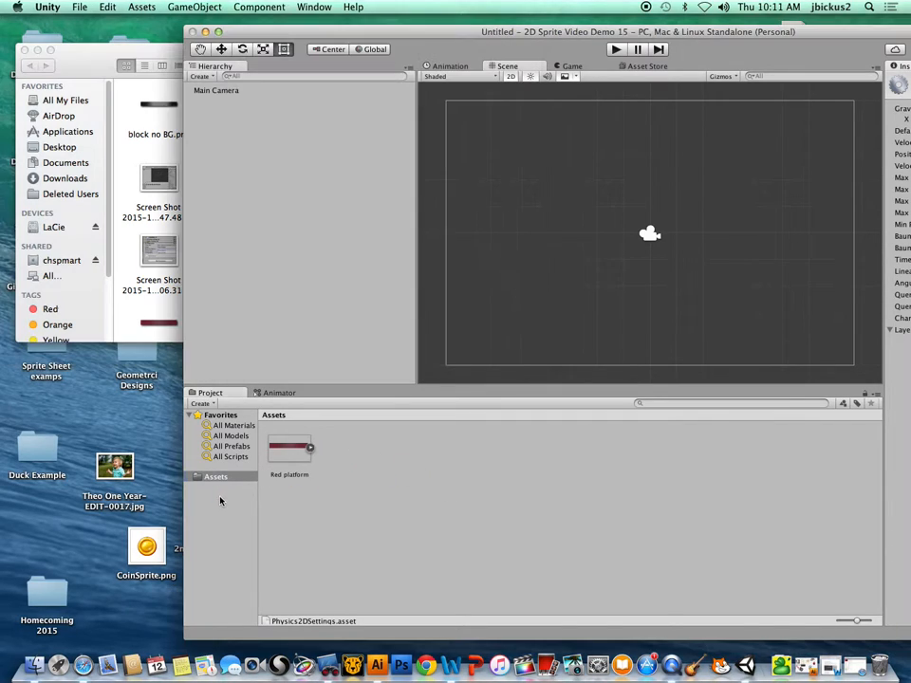
Step: Create a folder named _sprites in Assets and move the Red platform sprite into it
left_click(210, 404)
left_click(199, 417)
type("_sprite")
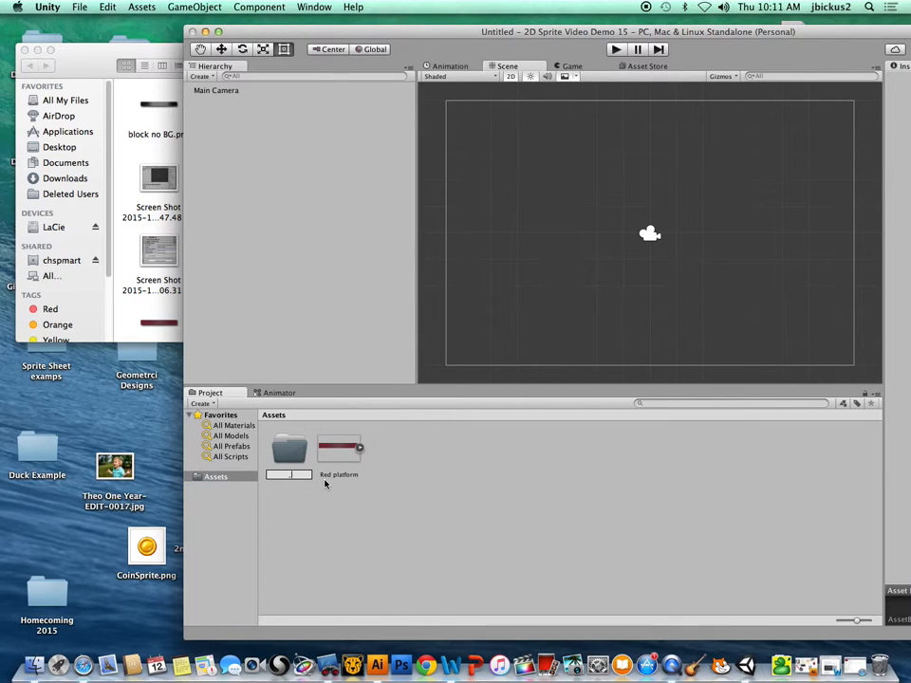
type("s")
key("Return")
left_click_drag(346, 463, 279, 462)
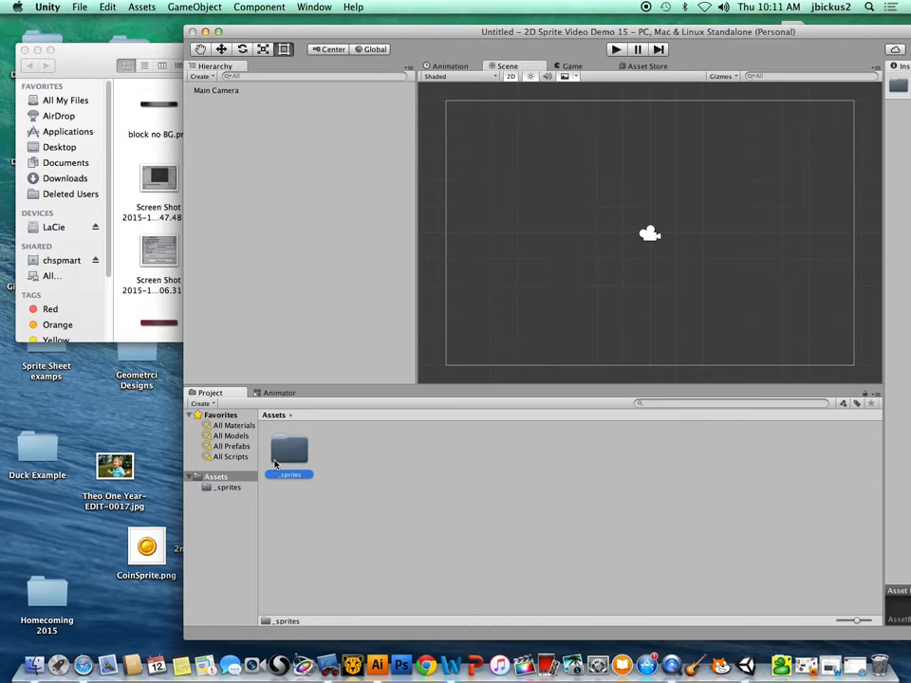
Step: Place the Red platform sprite from the _sprites folder in the scene, scale it proportionally to about 0.38 and center it in the camera frame
double_click(282, 459)
left_click(294, 450)
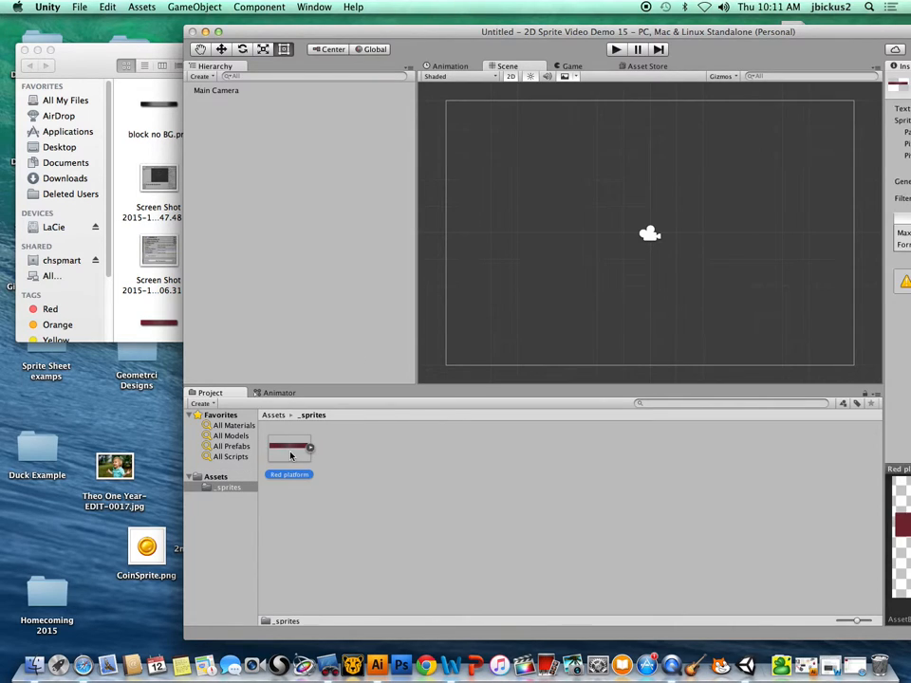
double_click(667, 35)
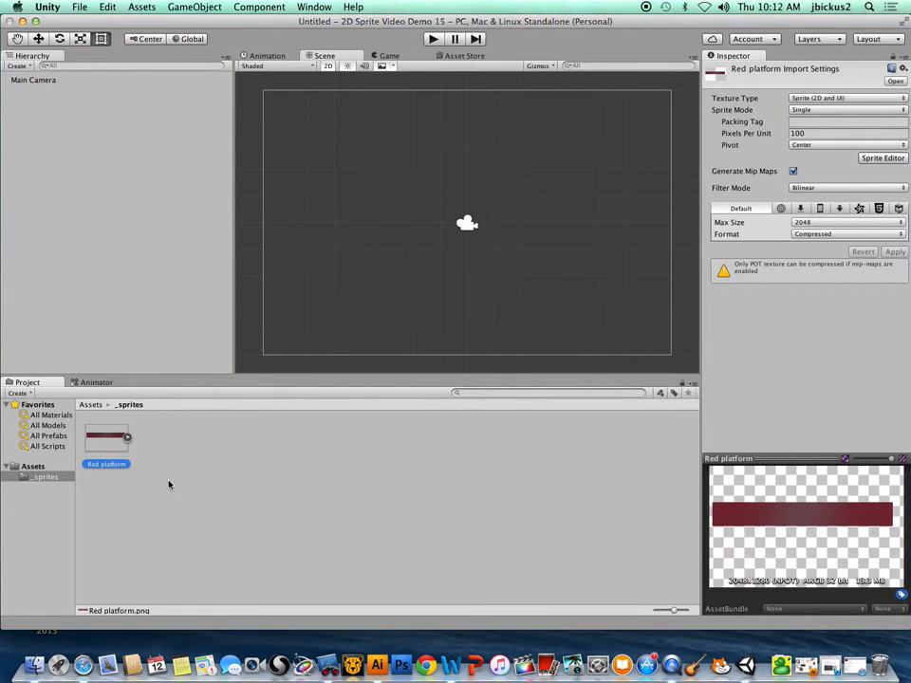
left_click_drag(106, 460, 372, 312)
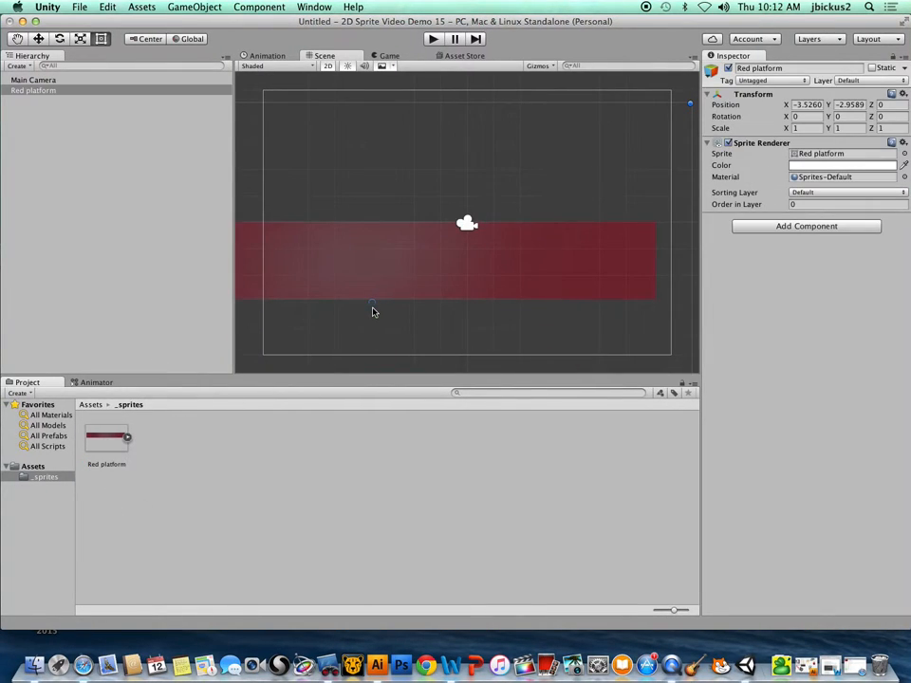
left_click_drag(692, 104, 403, 259, "shift")
left_click_drag(344, 322, 543, 218)
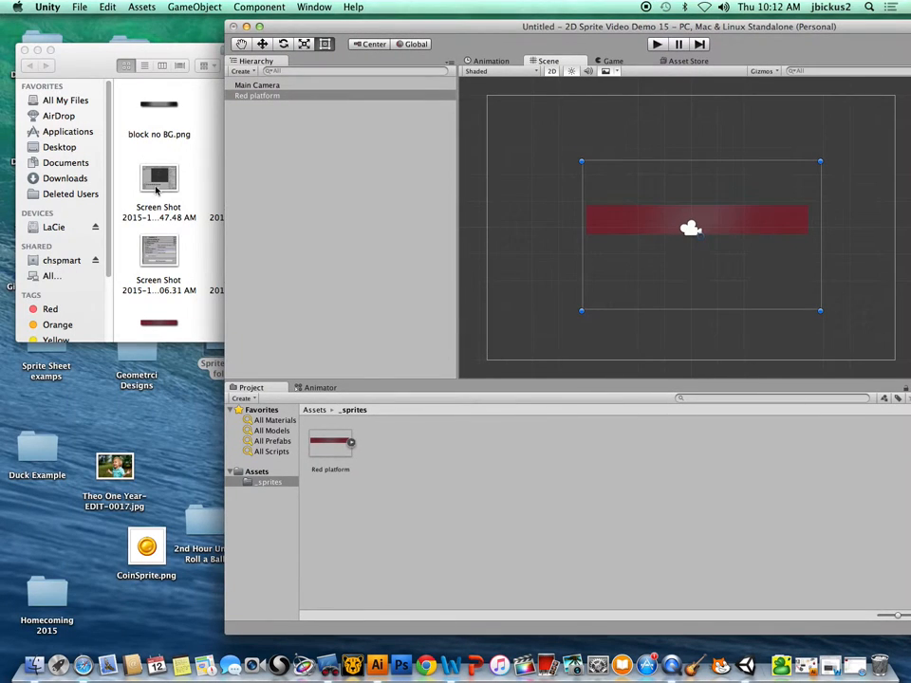
Step: Import block no BG.png from the Sprite demo folder in Finder into Unity's _sprites folder
left_click(142, 116)
left_click_drag(161, 108, 418, 460)
double_click(541, 29)
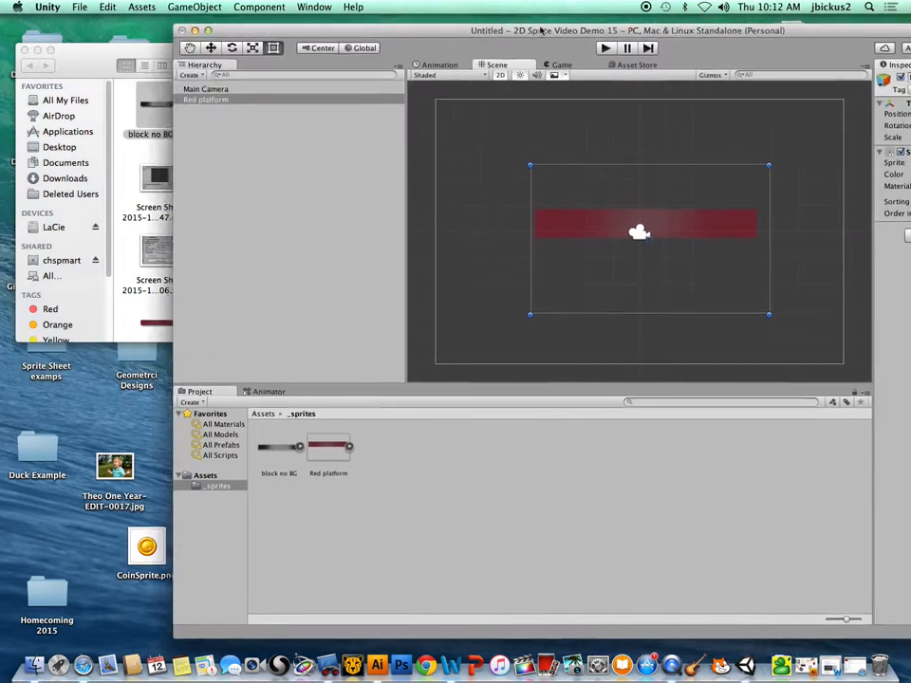
Step: Place the block no BG sprite in the camera frame's lower left at about 0.29 scale and shift the red platform right to about X 1.87
left_click_drag(204, 455, 484, 318)
left_click_drag(634, 29, 497, 26)
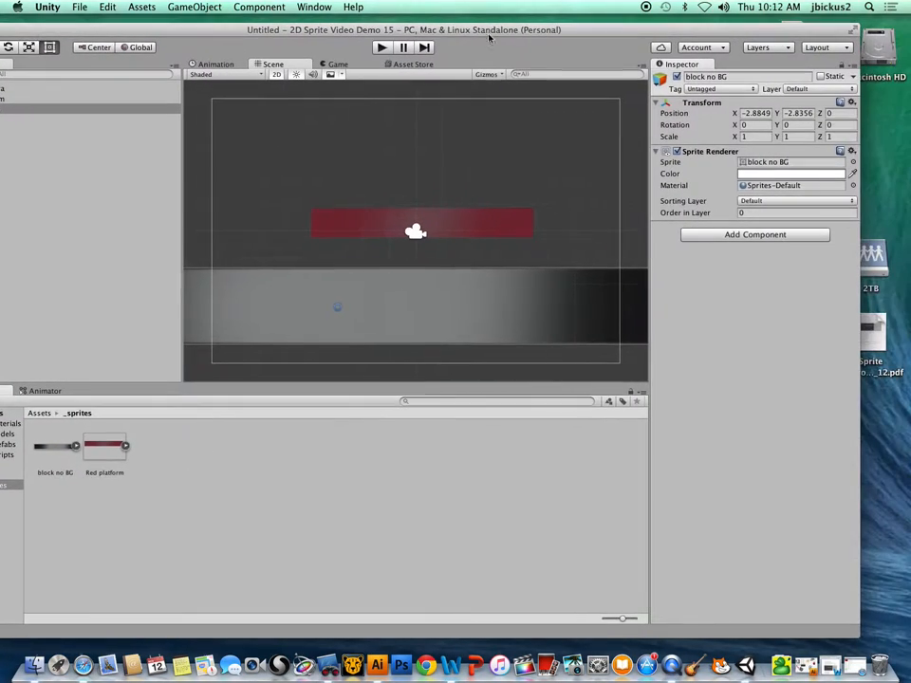
left_click_drag(550, 309, 409, 295)
left_click_drag(491, 268, 374, 290)
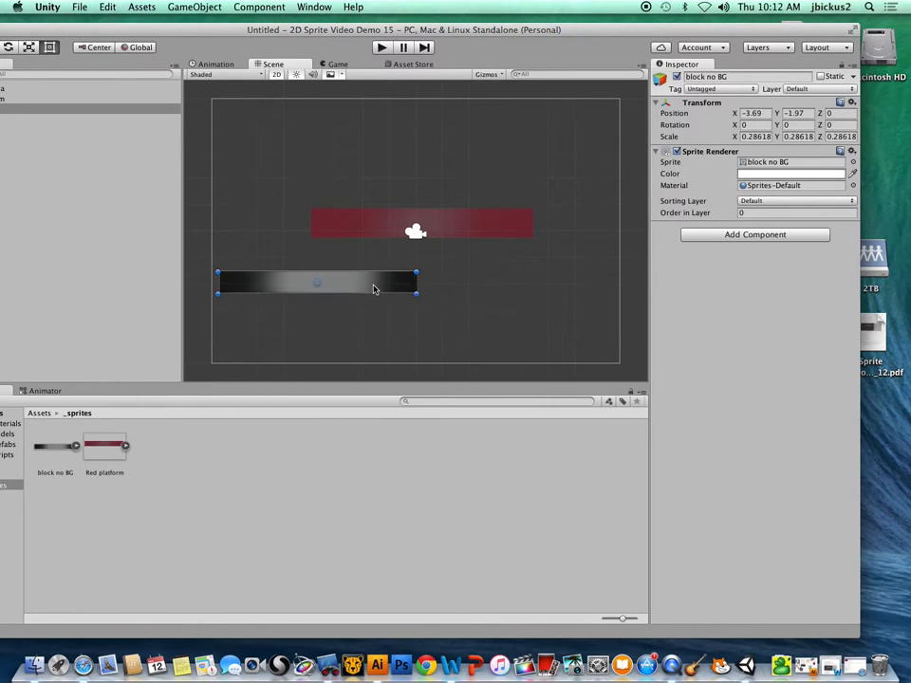
left_click(484, 233)
left_click_drag(484, 234, 520, 226)
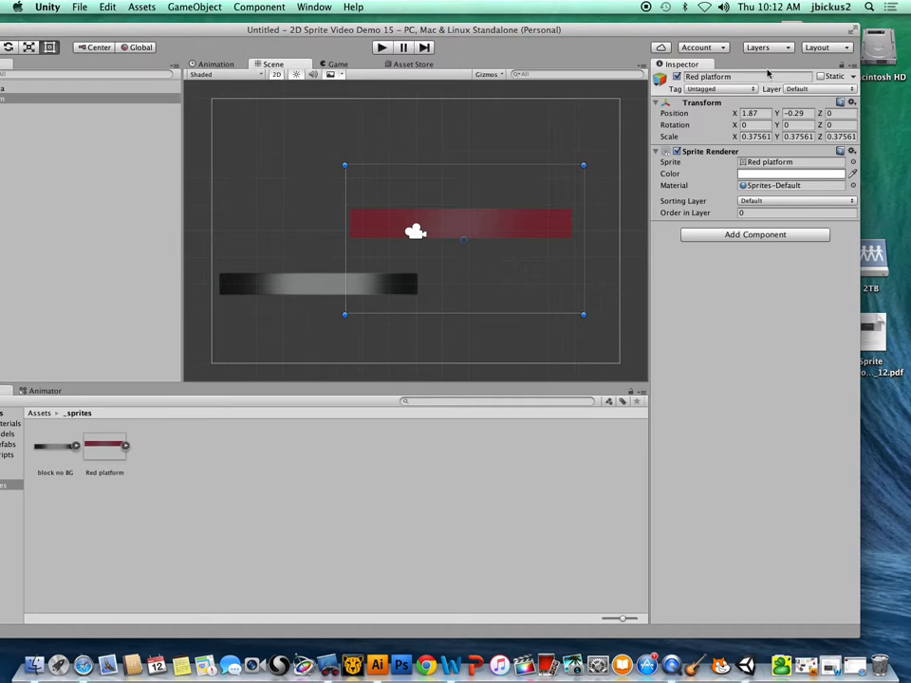
Step: Add a Box Collider 2D component to the gray block no BG platform
left_click(279, 290)
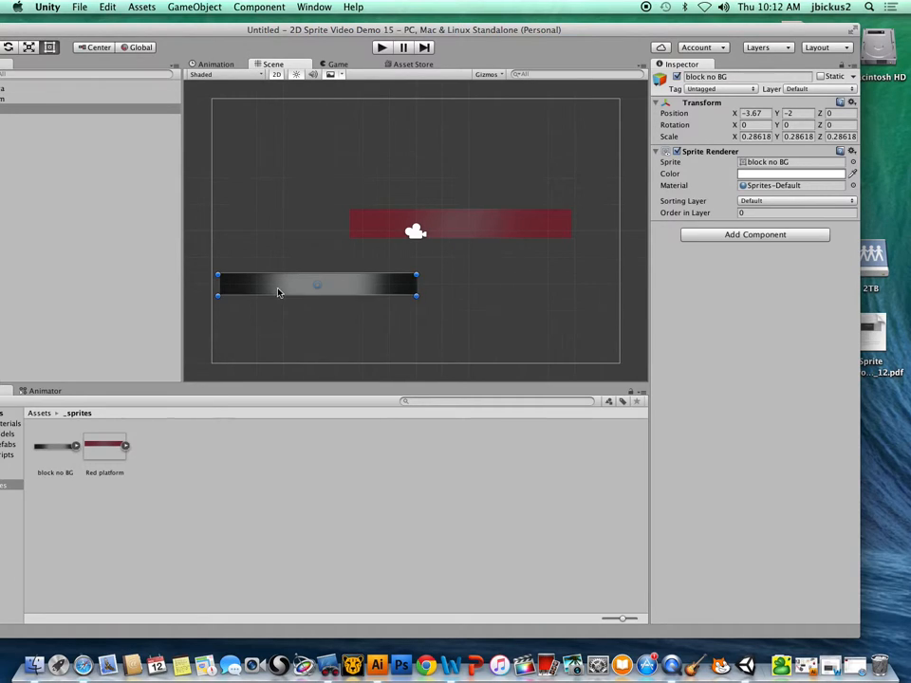
left_click(745, 236)
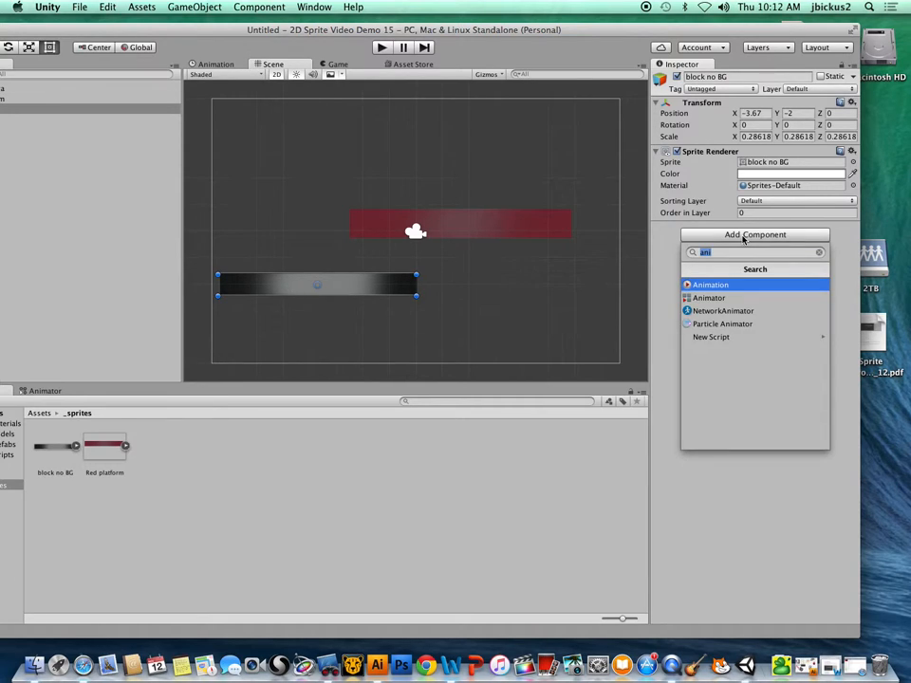
type("box coll")
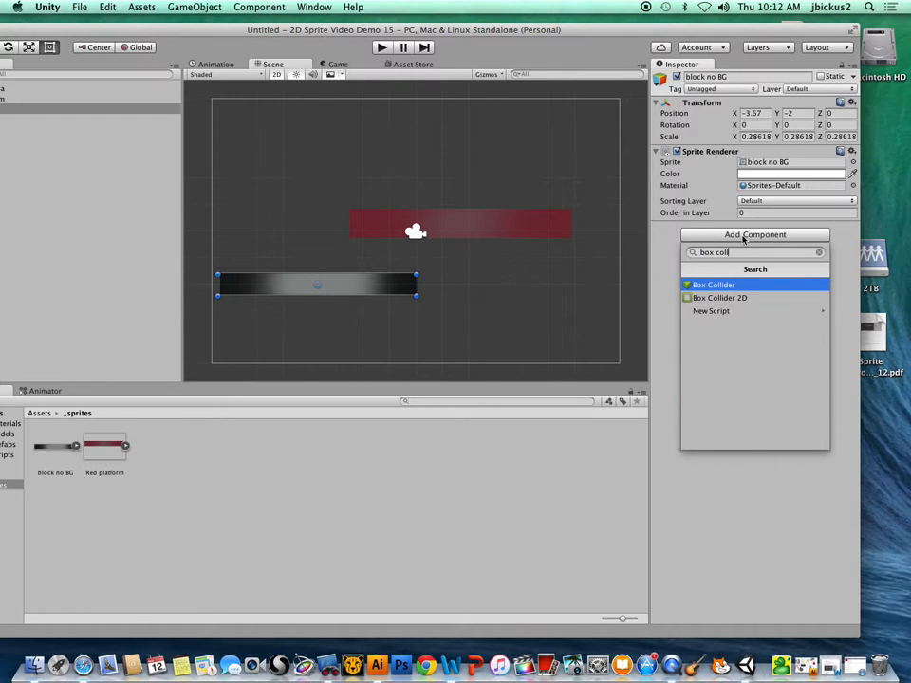
left_click(698, 297)
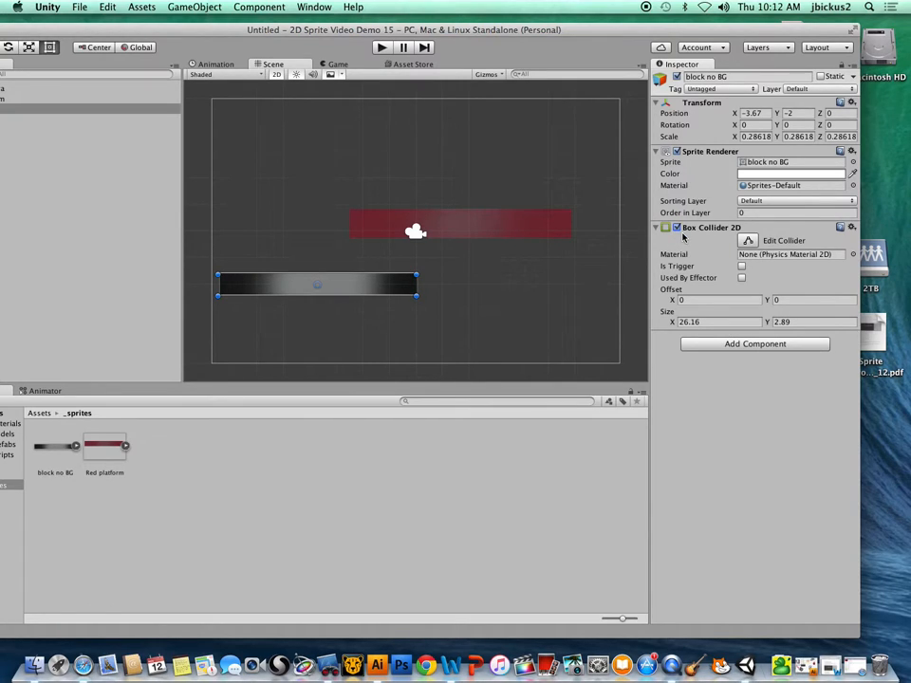
Step: Add a Box Collider 2D component to the Red platform
left_click(495, 224)
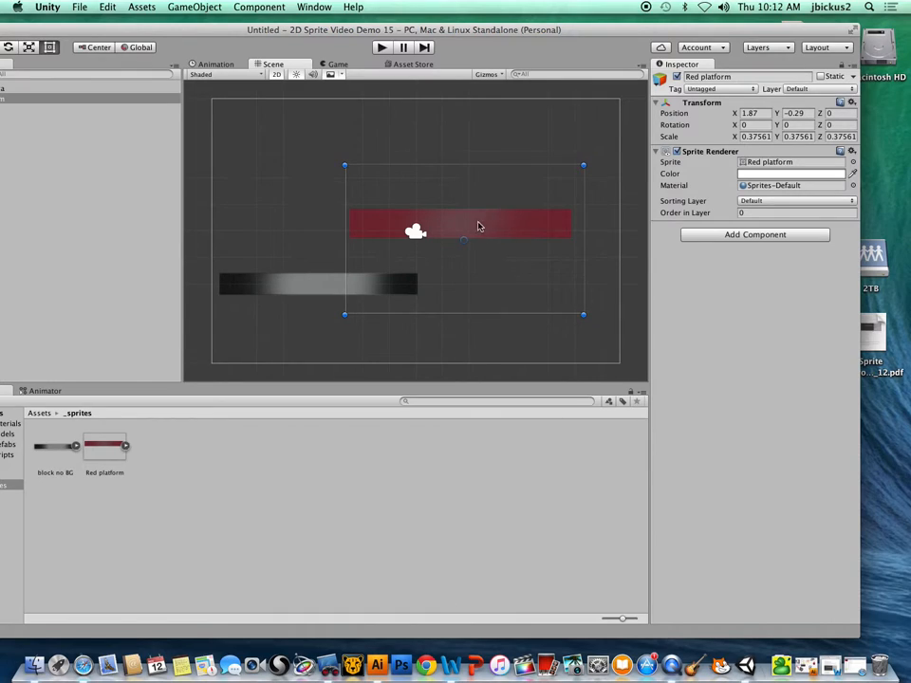
left_click(729, 234)
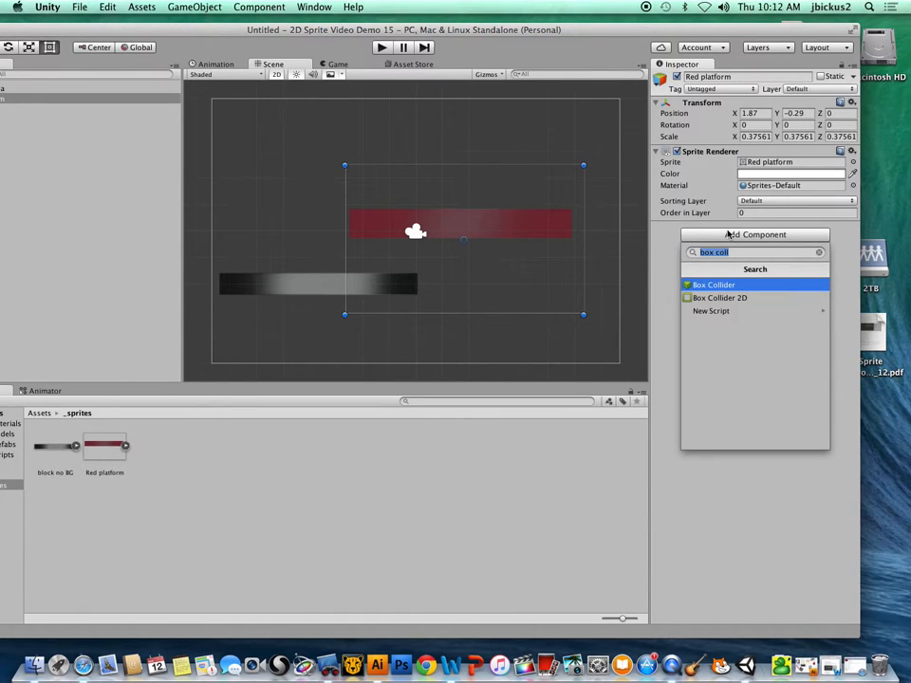
left_click(753, 297)
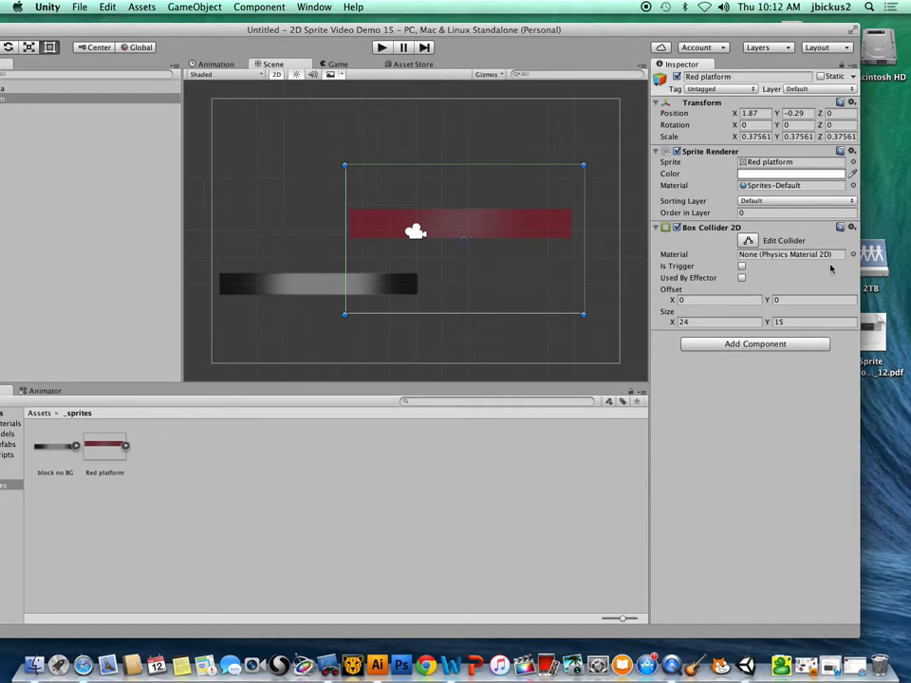
Step: Edit the Red platform's collider so all four sides fit the visible red bar, about 22.36 by 3.05 in size
left_click(747, 242)
left_click_drag(465, 166, 463, 214)
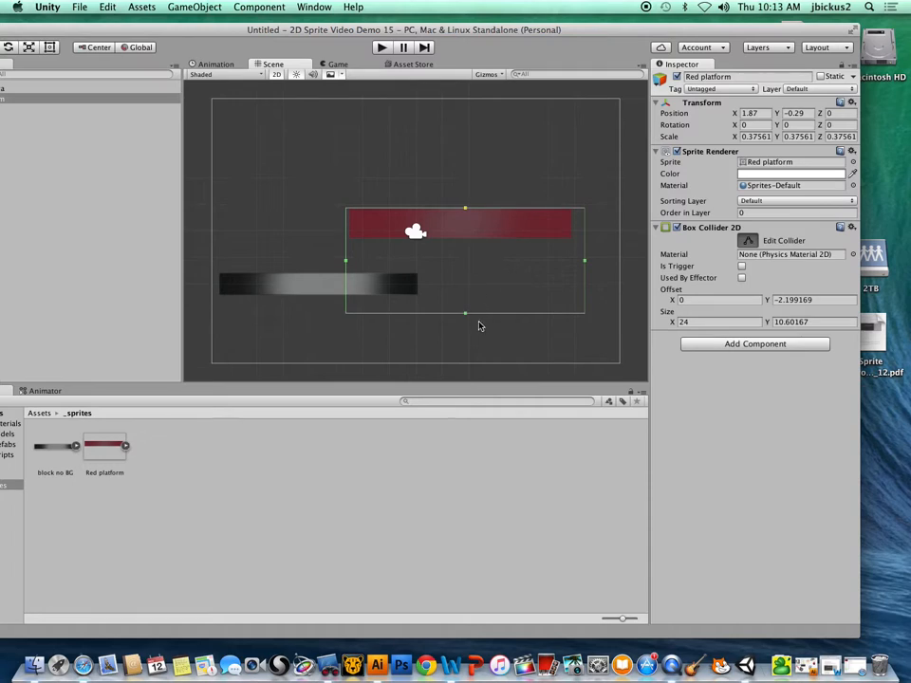
left_click_drag(467, 313, 472, 238)
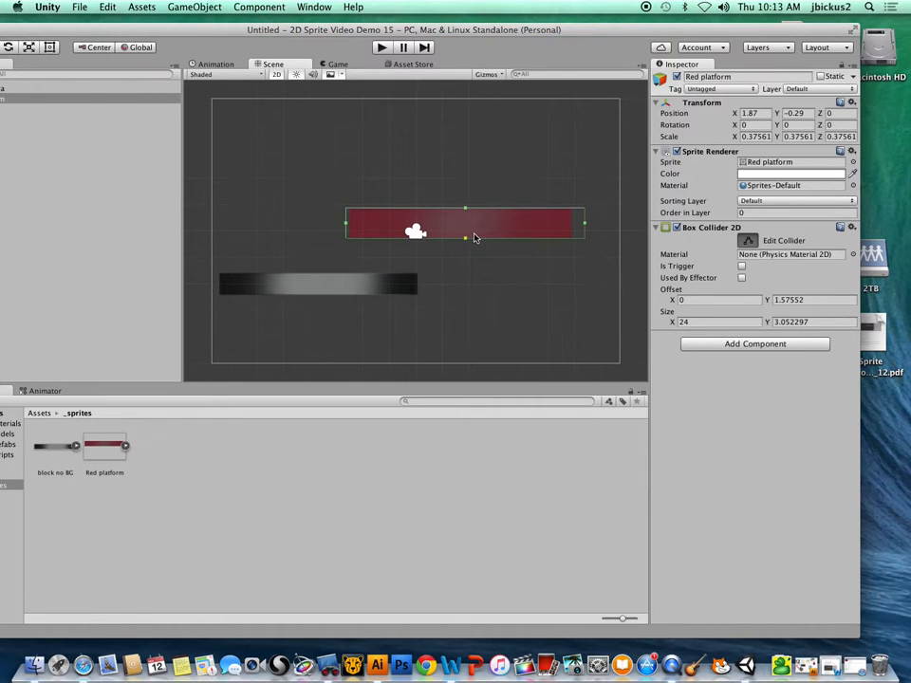
left_click_drag(583, 225, 572, 227)
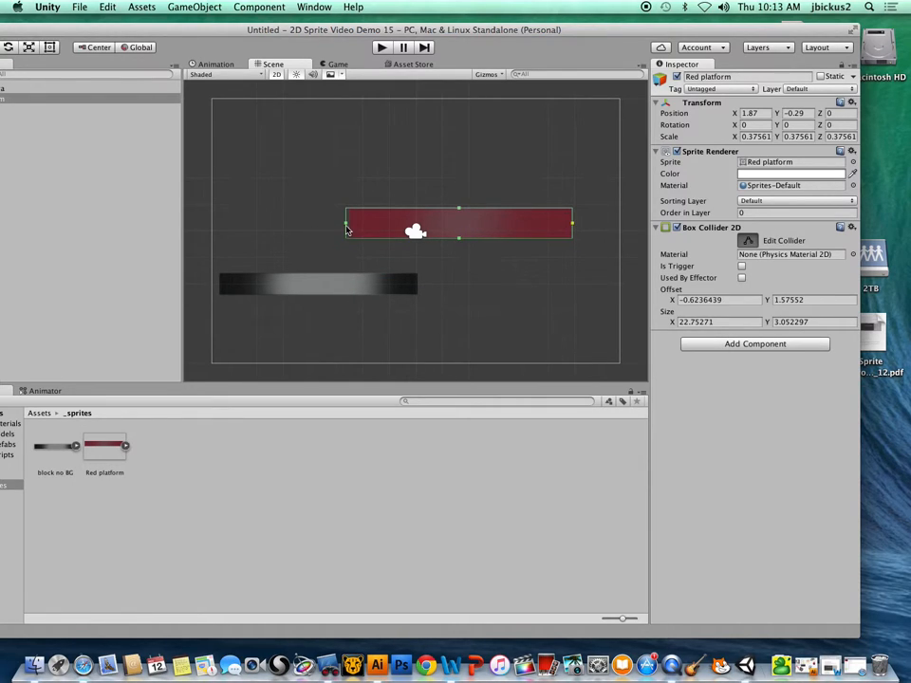
left_click_drag(346, 225, 351, 226)
left_click(748, 241)
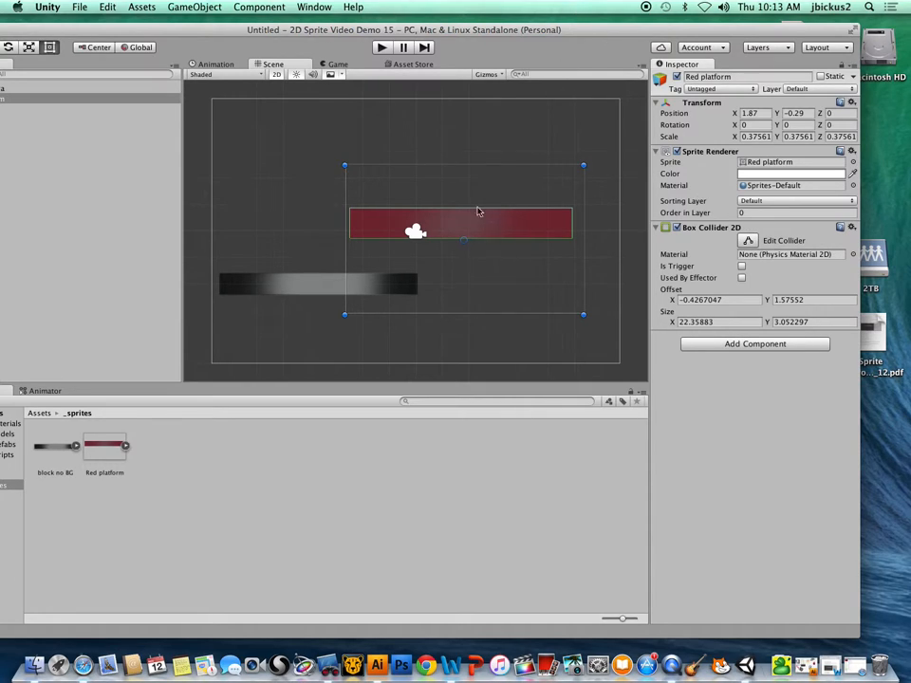
Step: Create an empty game object at the root of the scene hierarchy
left_click_drag(481, 34, 550, 29)
left_click(80, 149)
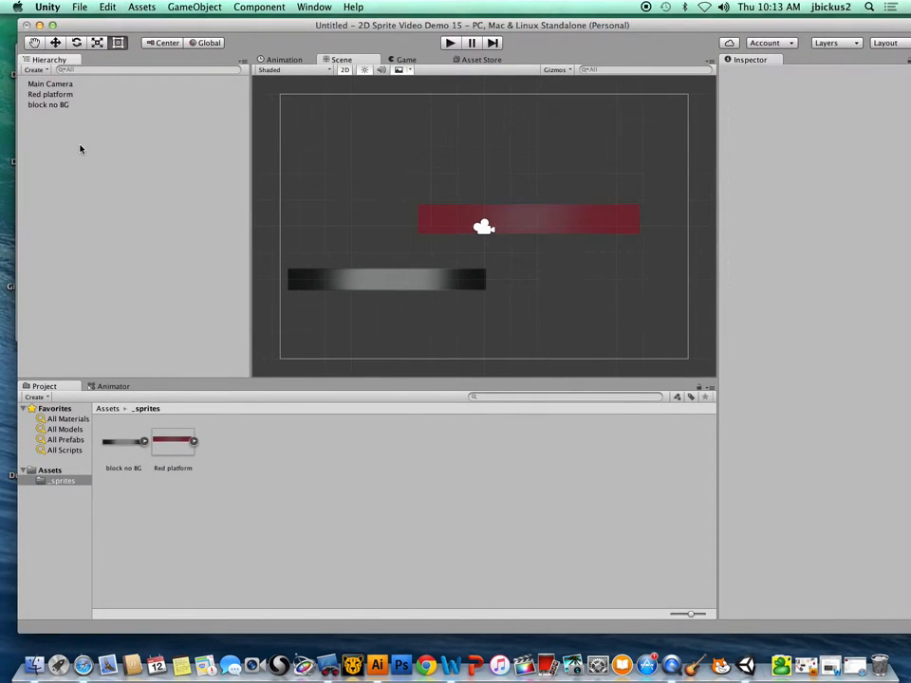
left_click(34, 70)
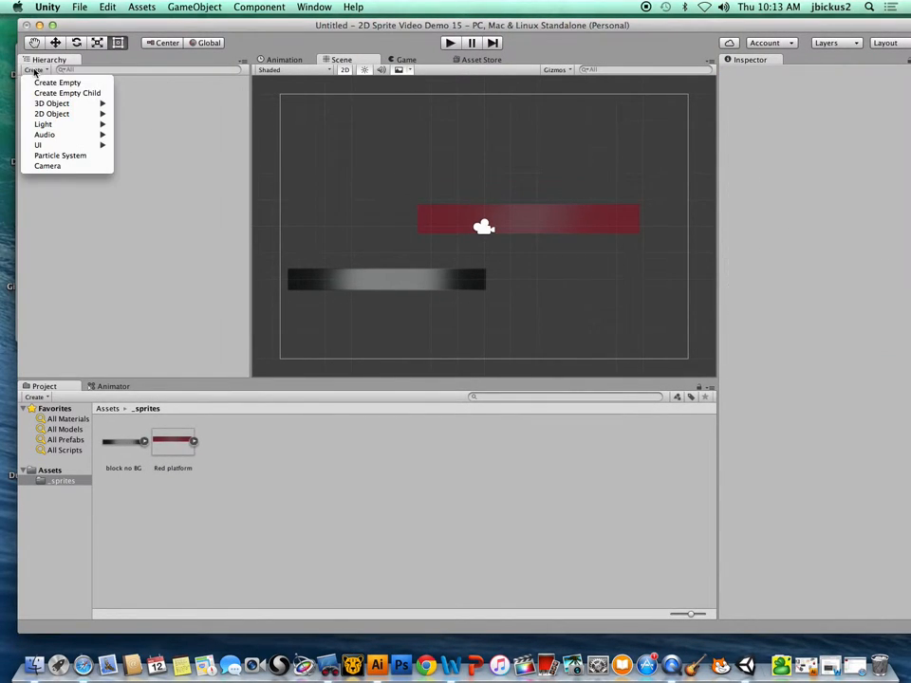
left_click(49, 84)
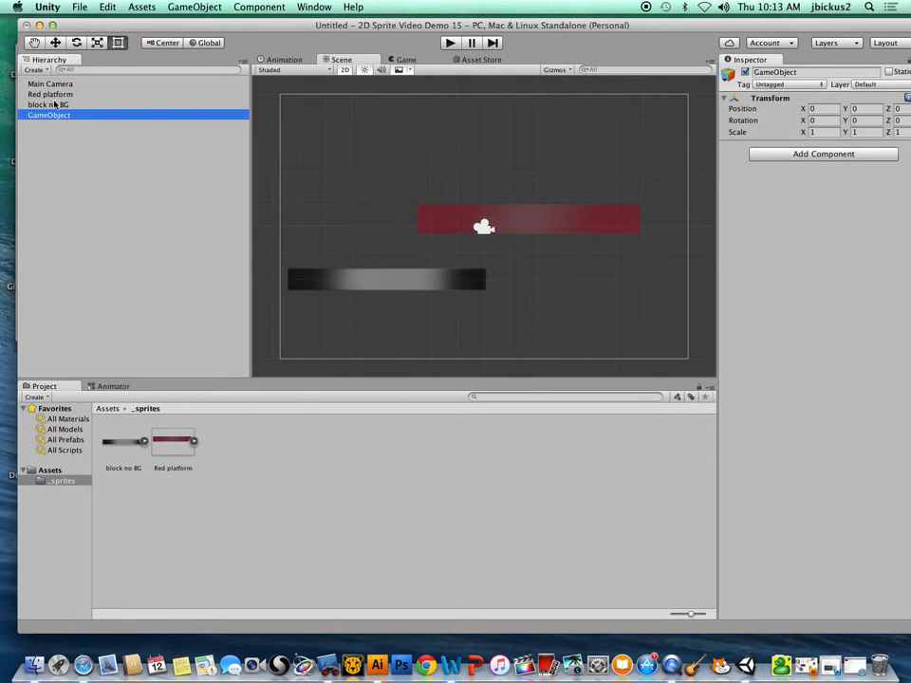
Step: Rename the new empty game object in the hierarchy as Character
left_click(55, 116)
key("Return")
key("Return")
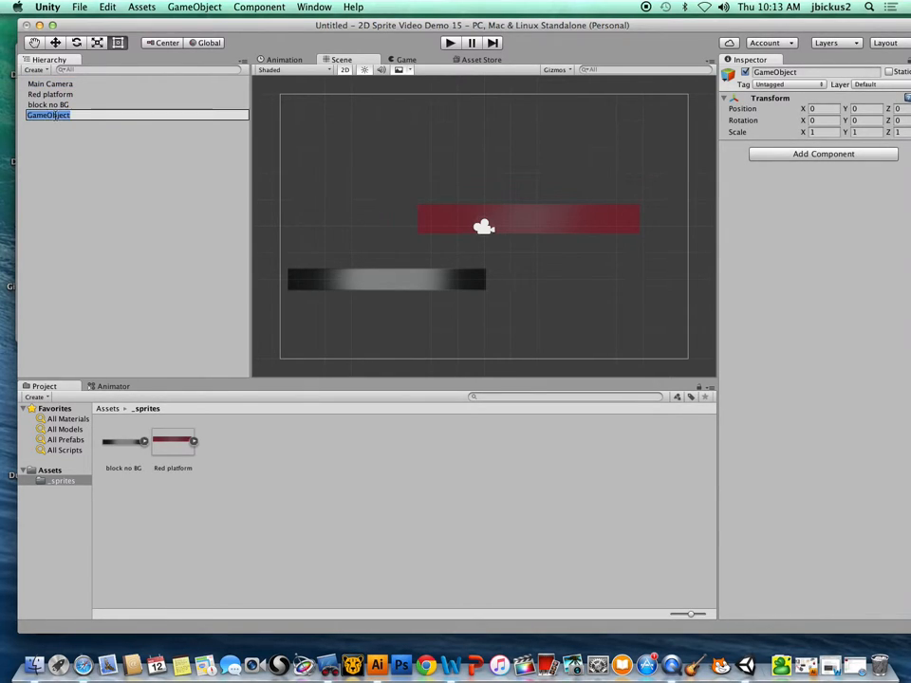
type("Cha")
key("Return")
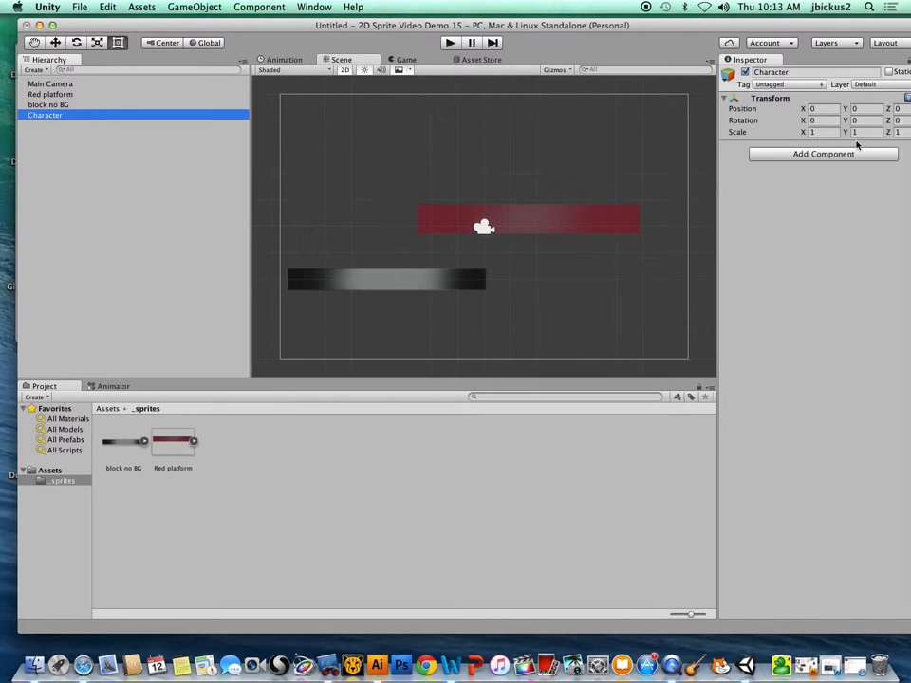
Step: Add a Sprite Renderer component to the Character object
left_click(800, 155)
type("sprite")
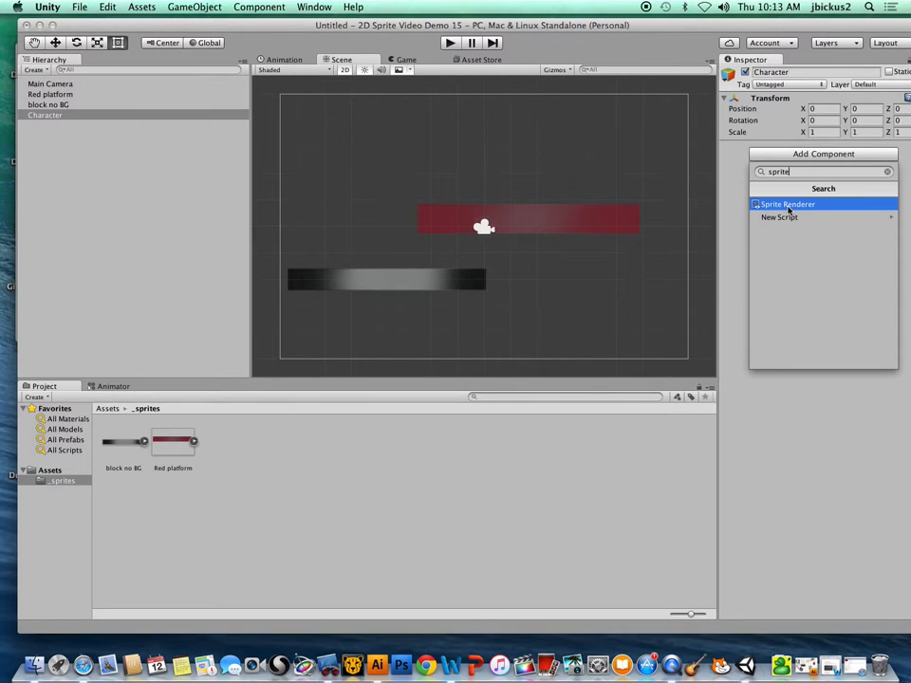
left_click(788, 205)
Step: Add a Rigidbody 2D component to the Character object
left_click(792, 230)
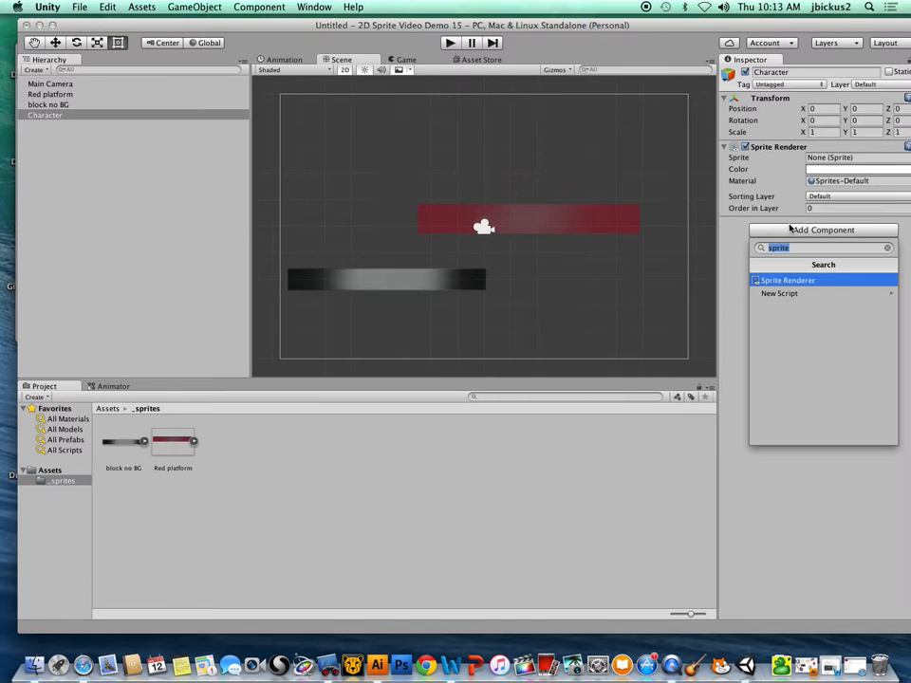
type("rig")
key("Down")
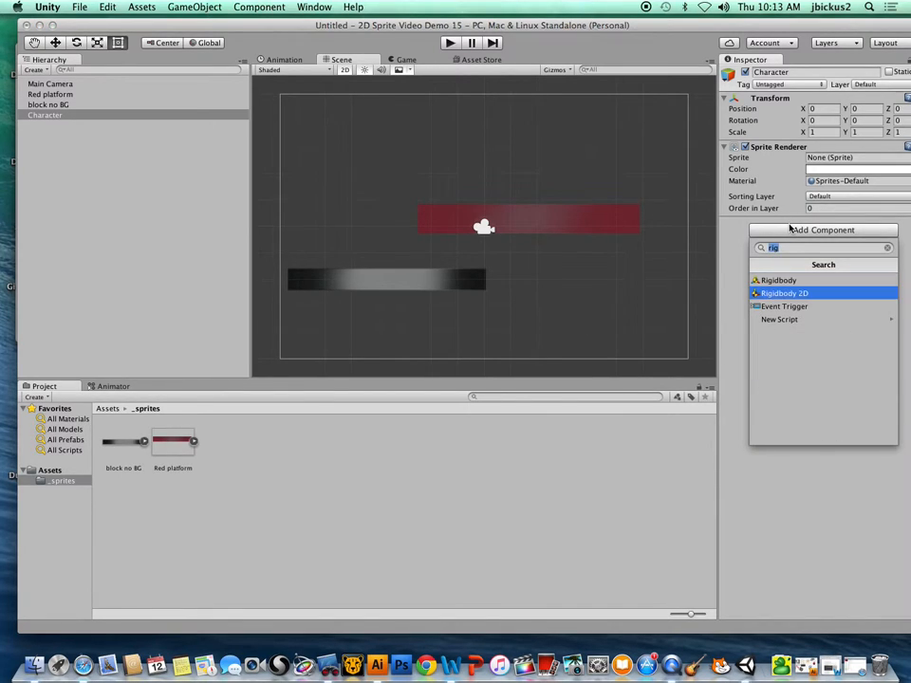
key("Return")
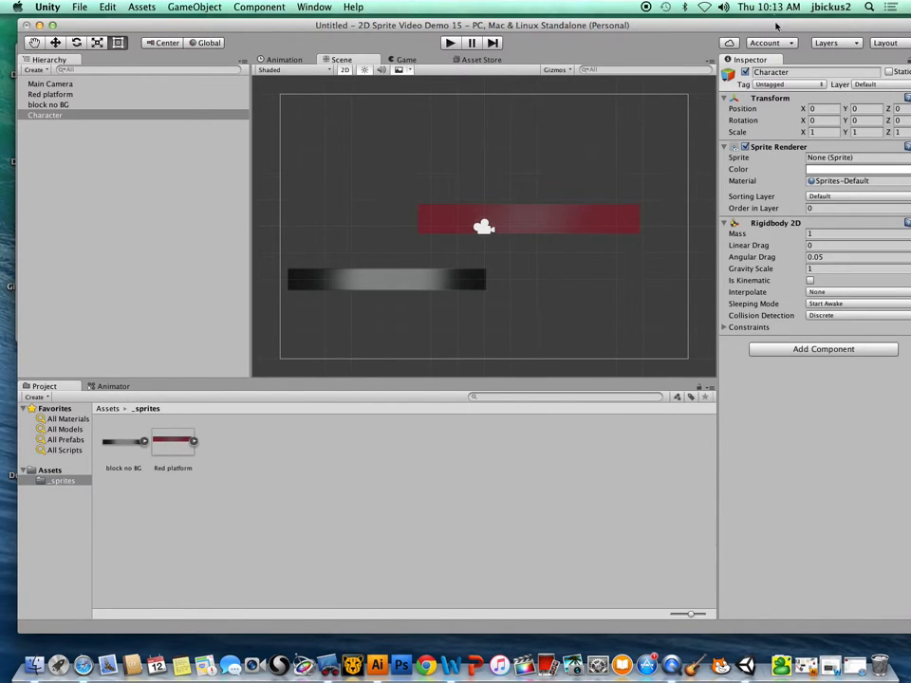
Step: Set the Interpolate option of the Character's Rigidbody 2D to Interpolate
left_click_drag(575, 21, 547, 17)
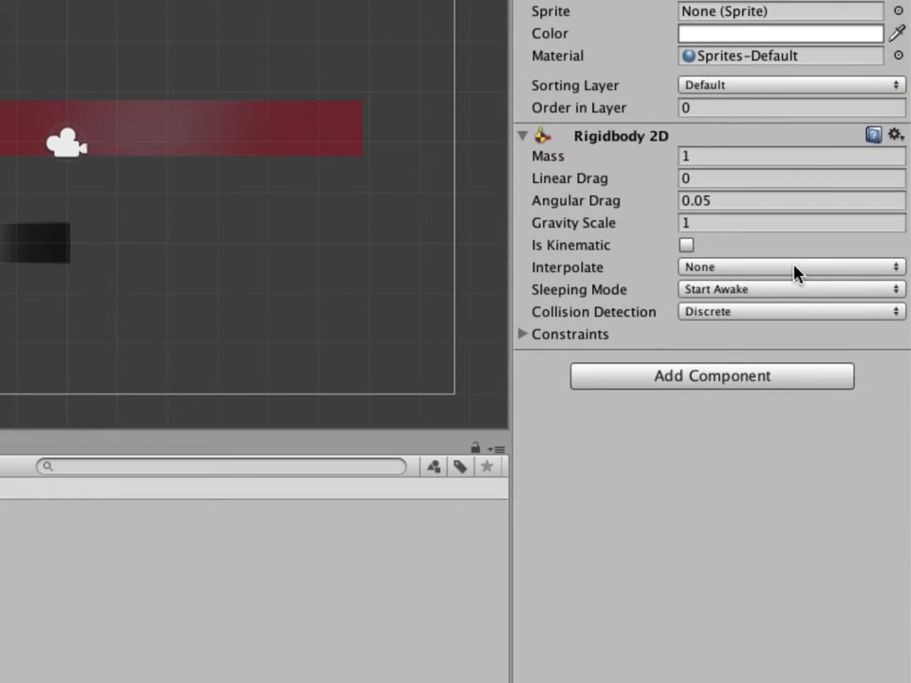
left_click(838, 289)
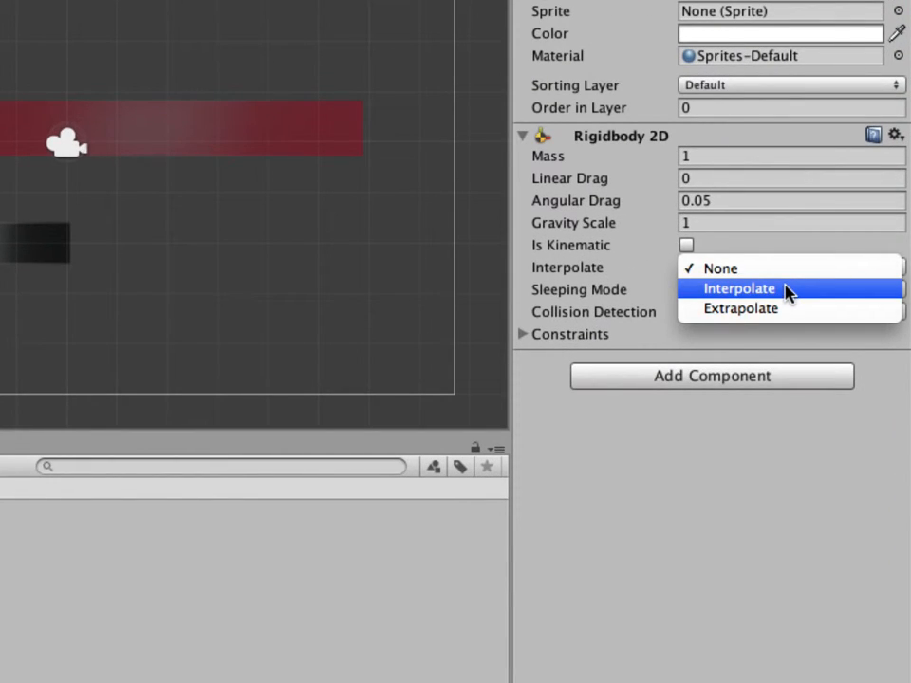
left_click(785, 290)
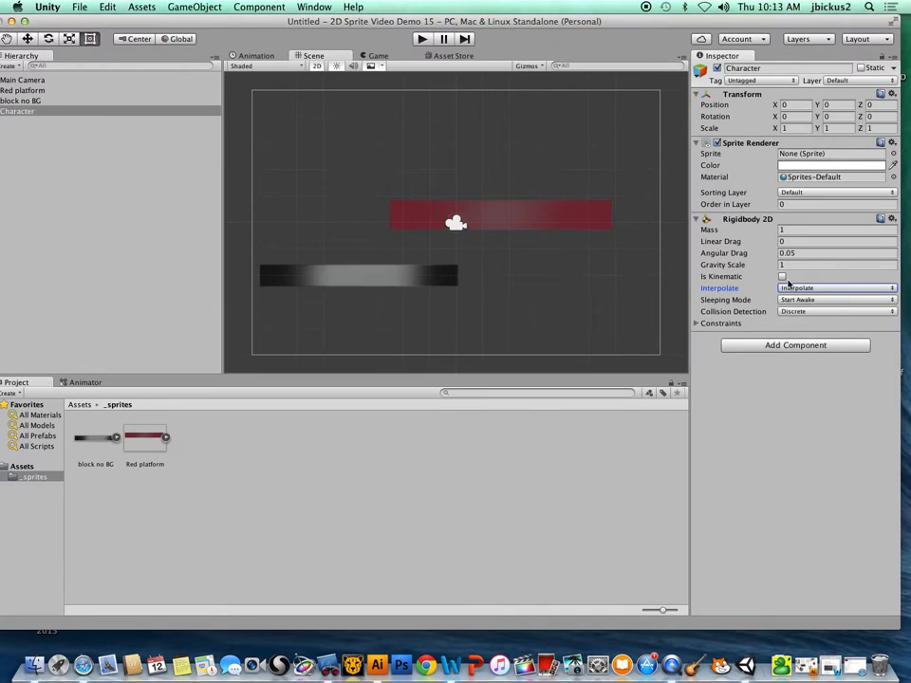
Step: Save the project and issue the command to save the current scene
left_click(79, 7)
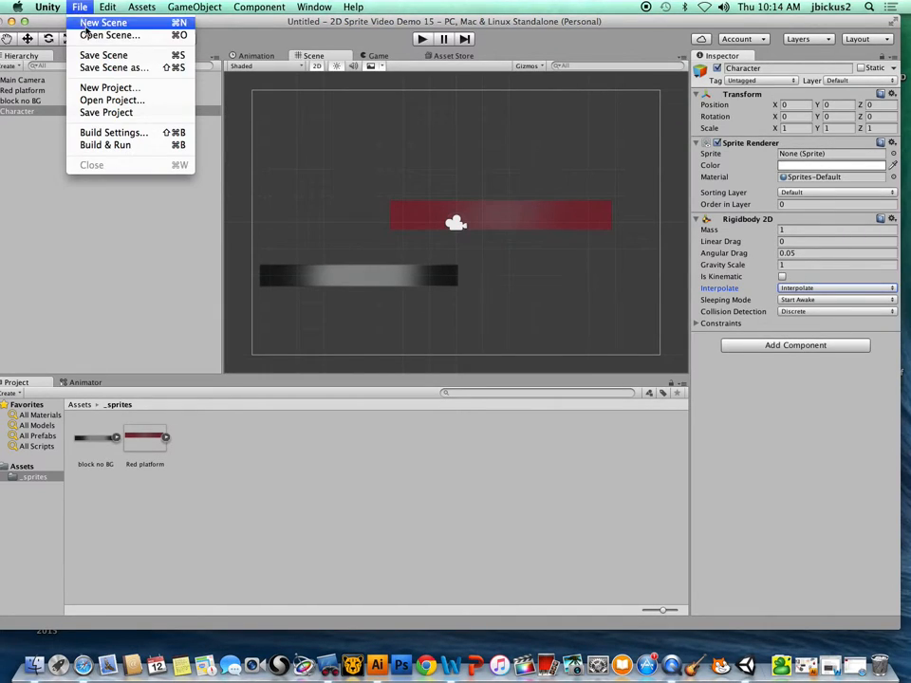
left_click(116, 109)
left_click(84, 5)
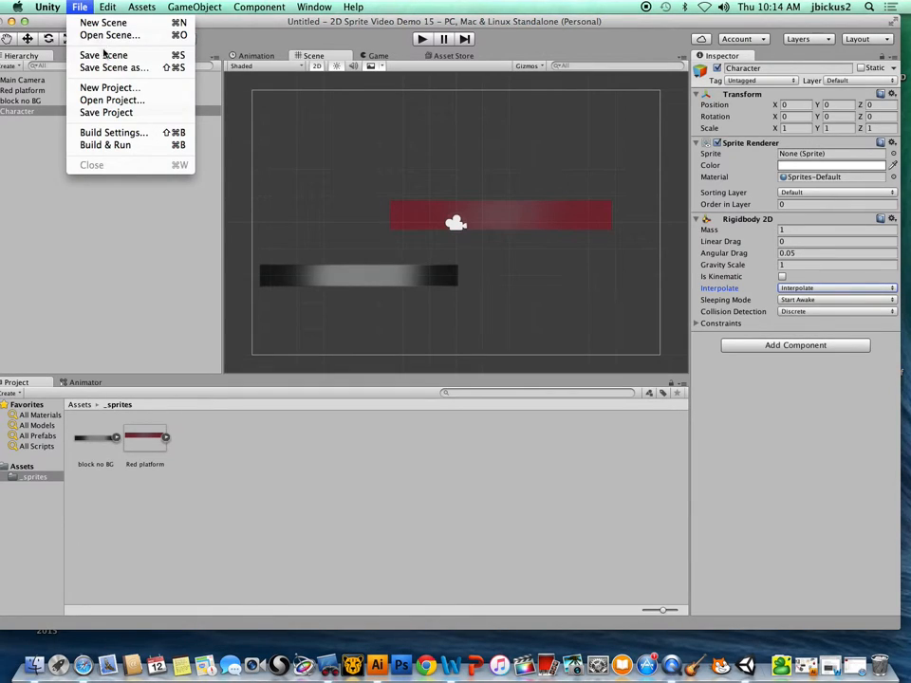
left_click(106, 58)
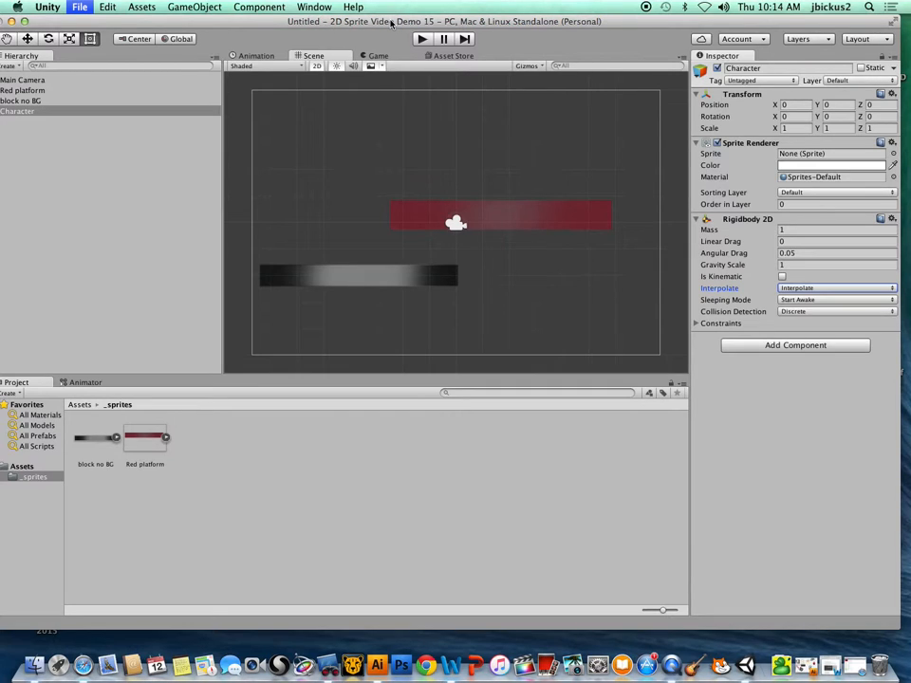
Step: Switch to Finder and preview the idle_b-1.png, idle_b.png and Run_Monkey 2.png sprite sheets in the Sprite demo folder
left_click_drag(347, 23, 367, 25)
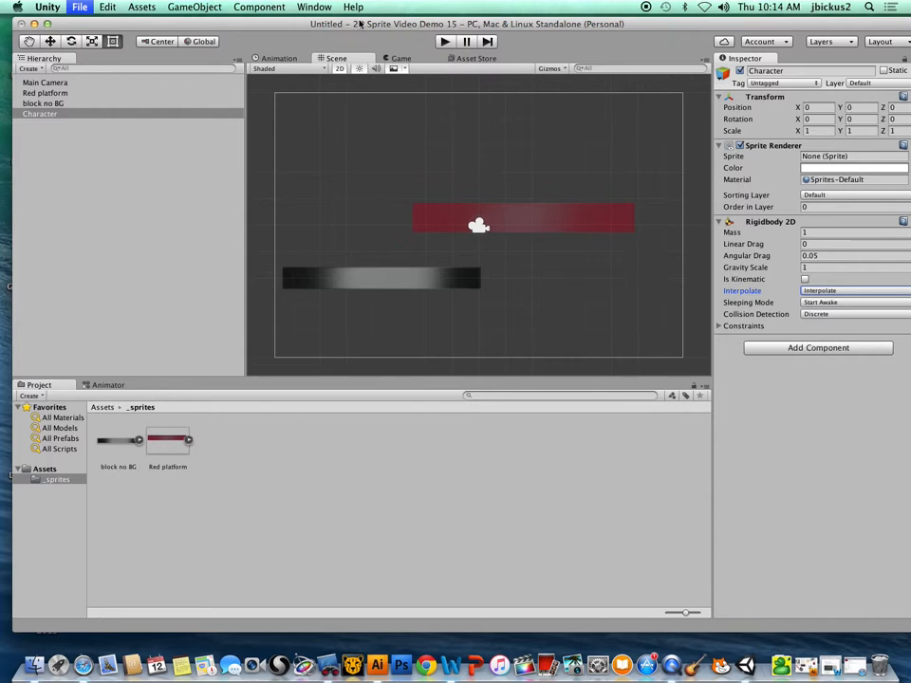
left_click_drag(130, 30, 336, 29)
left_click(147, 136)
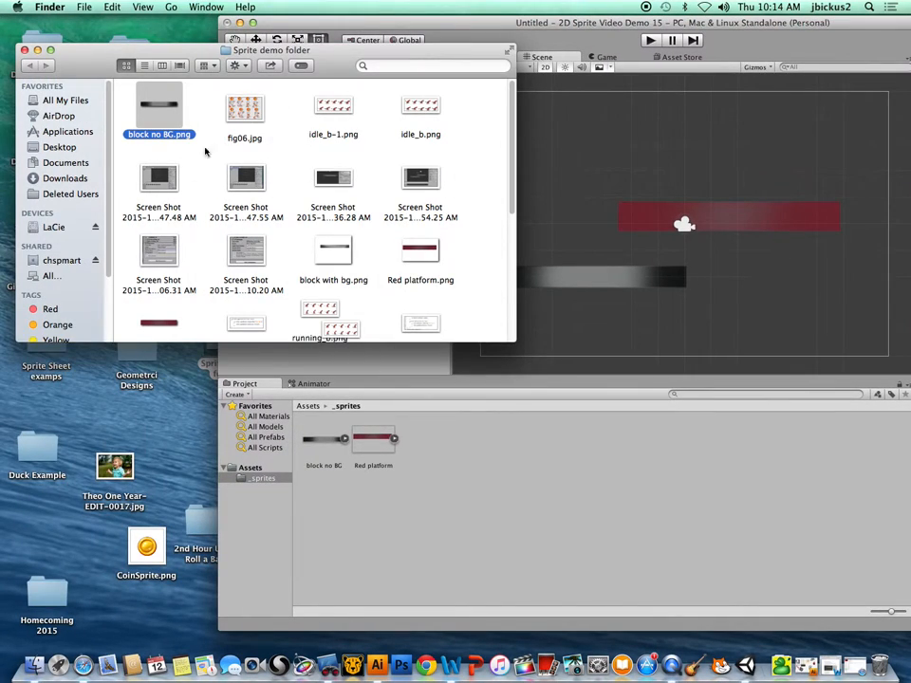
left_click(336, 114)
key("space")
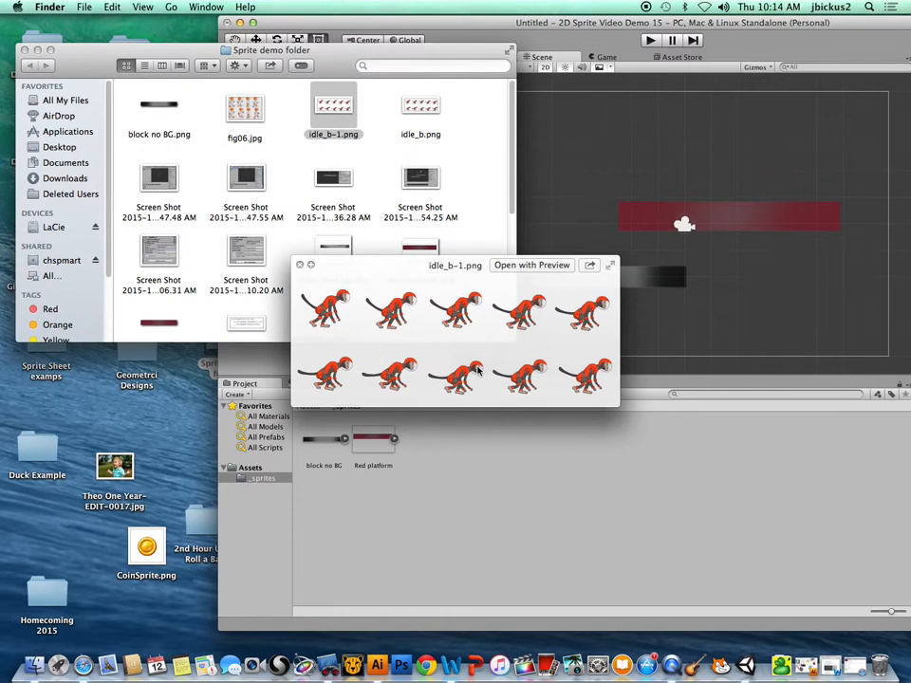
key("space")
key("Right")
key("space")
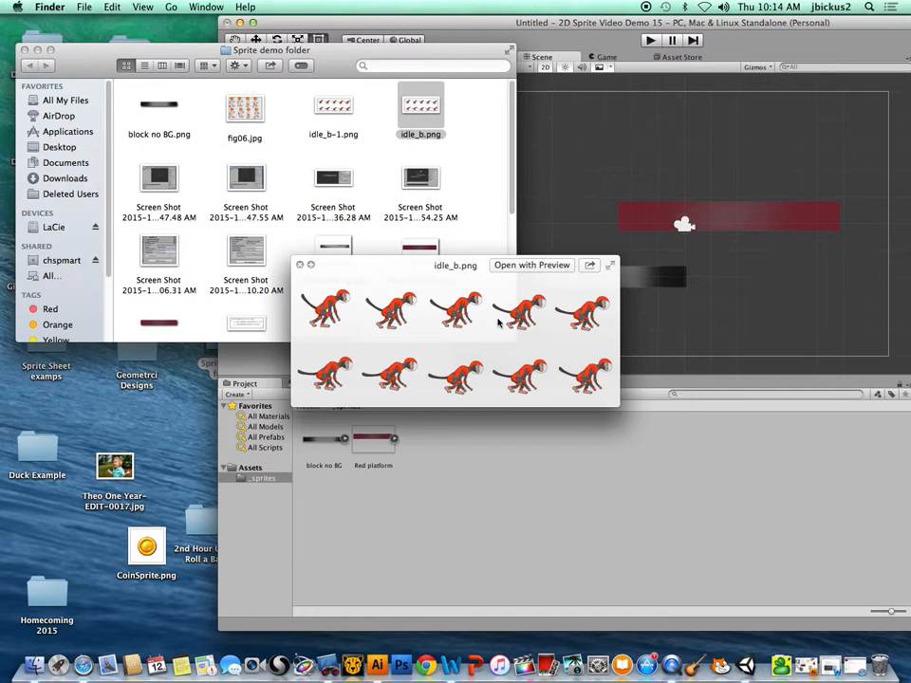
left_click(474, 183)
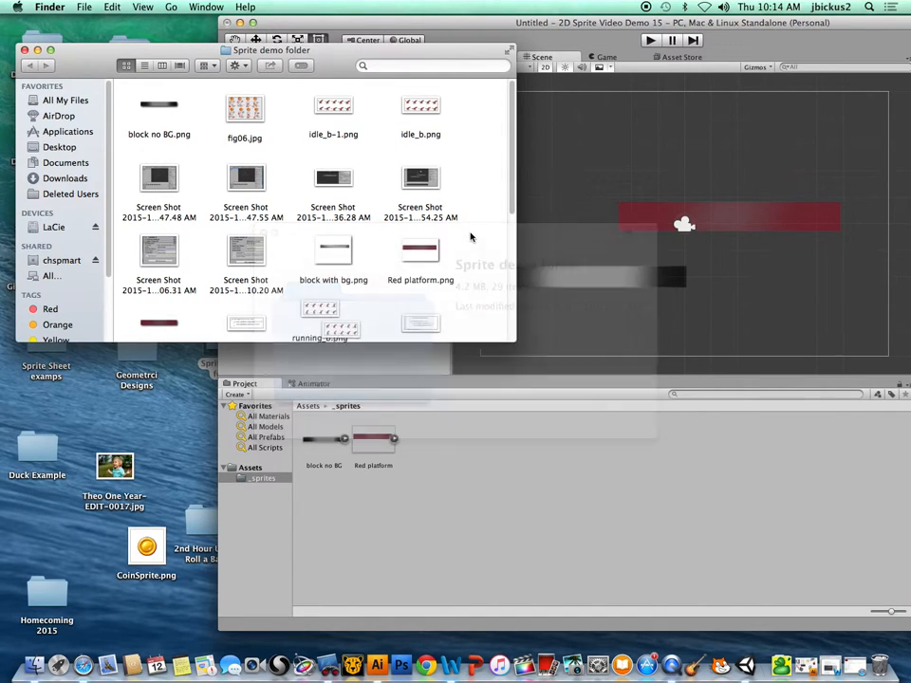
scroll(469, 240, "down", 3)
left_click(340, 204)
key("space")
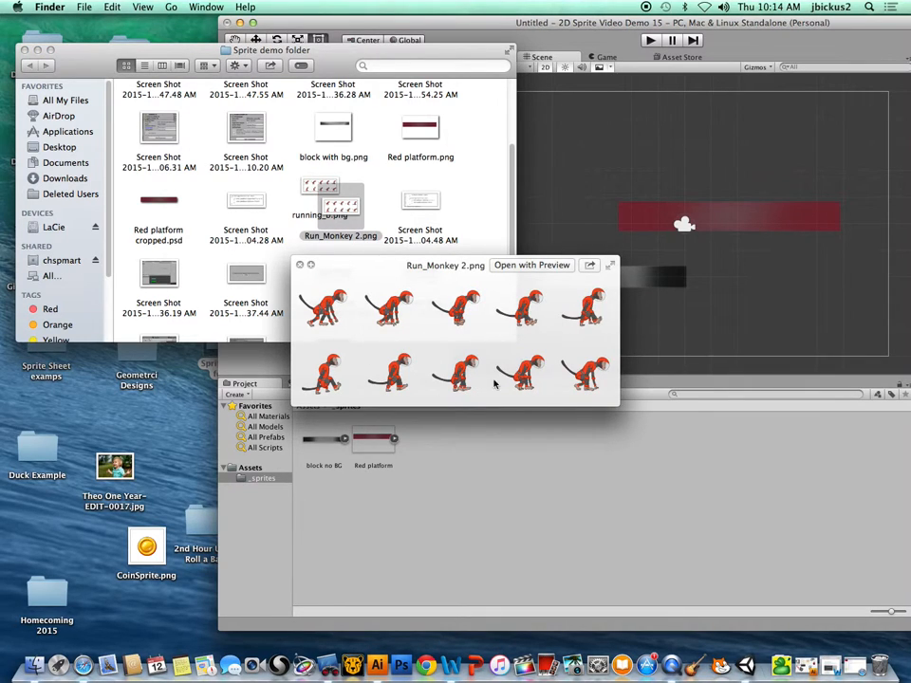
key("space")
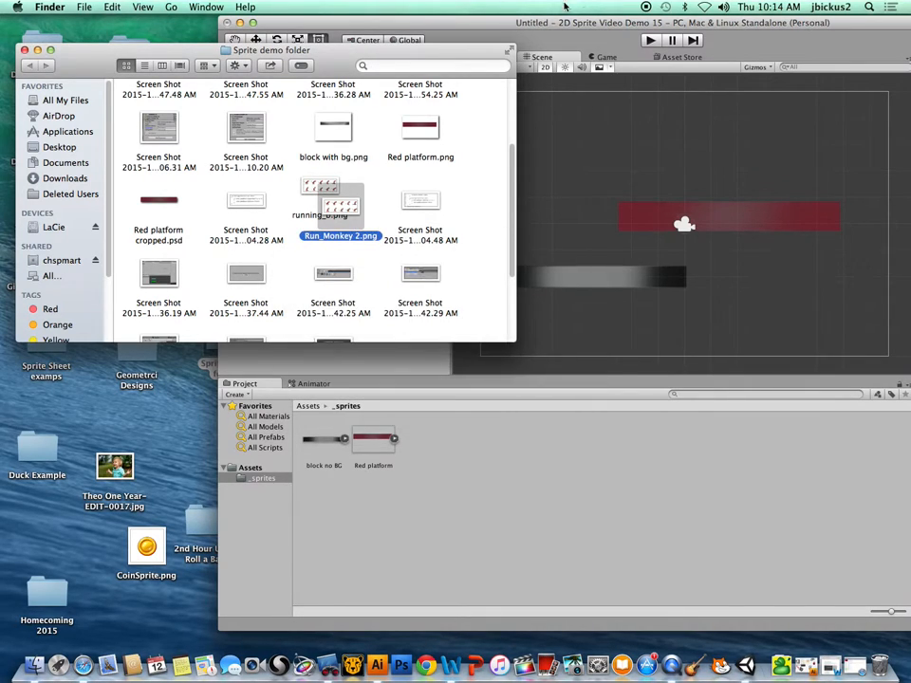
left_click(574, 28)
double_click(574, 28)
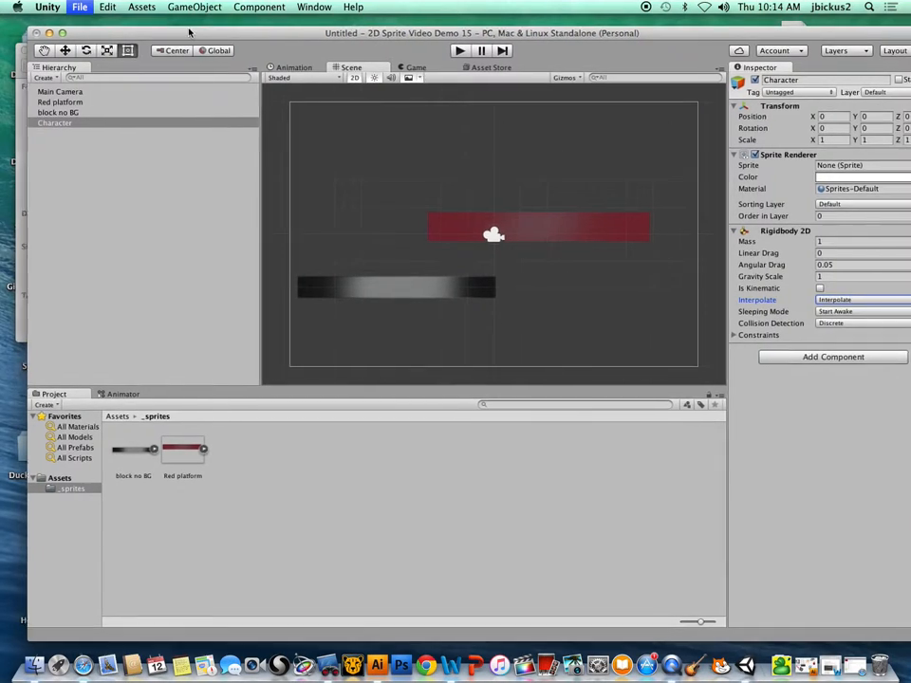
double_click(139, 29)
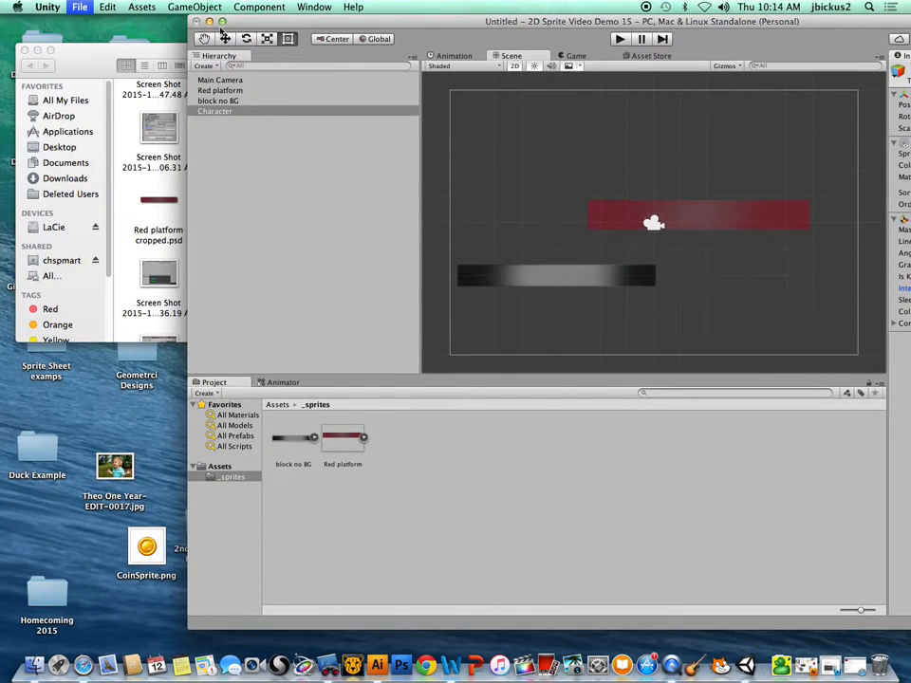
left_click(222, 21)
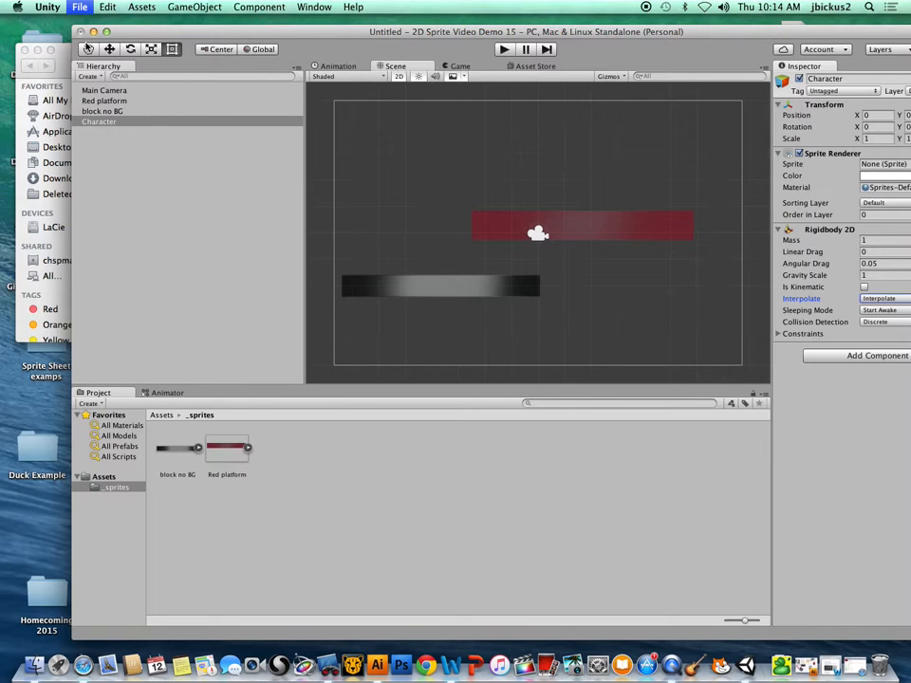
left_click_drag(155, 34, 315, 35)
left_click(89, 66)
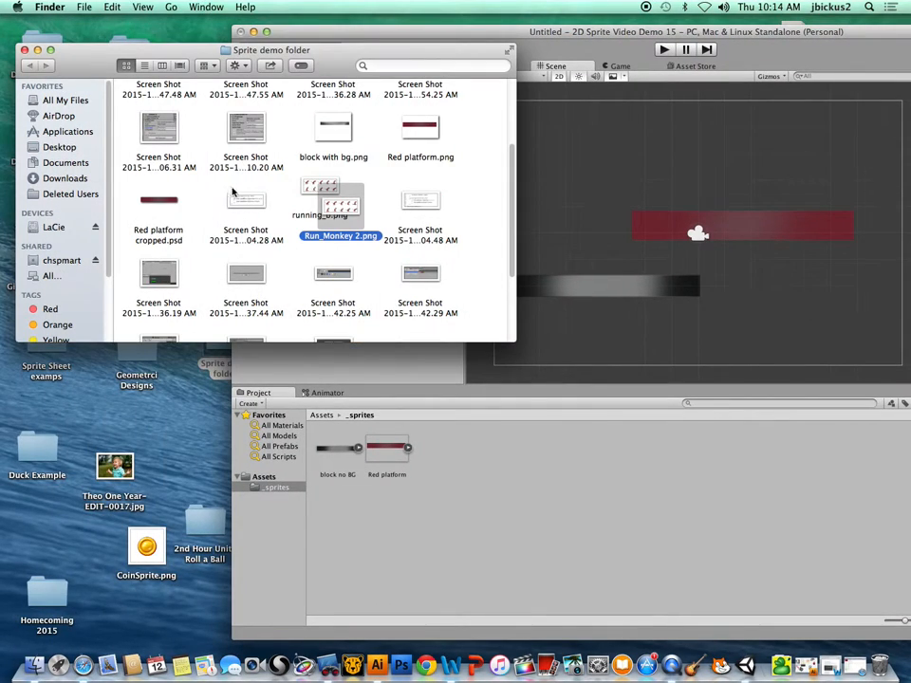
left_click_drag(519, 38, 314, 32)
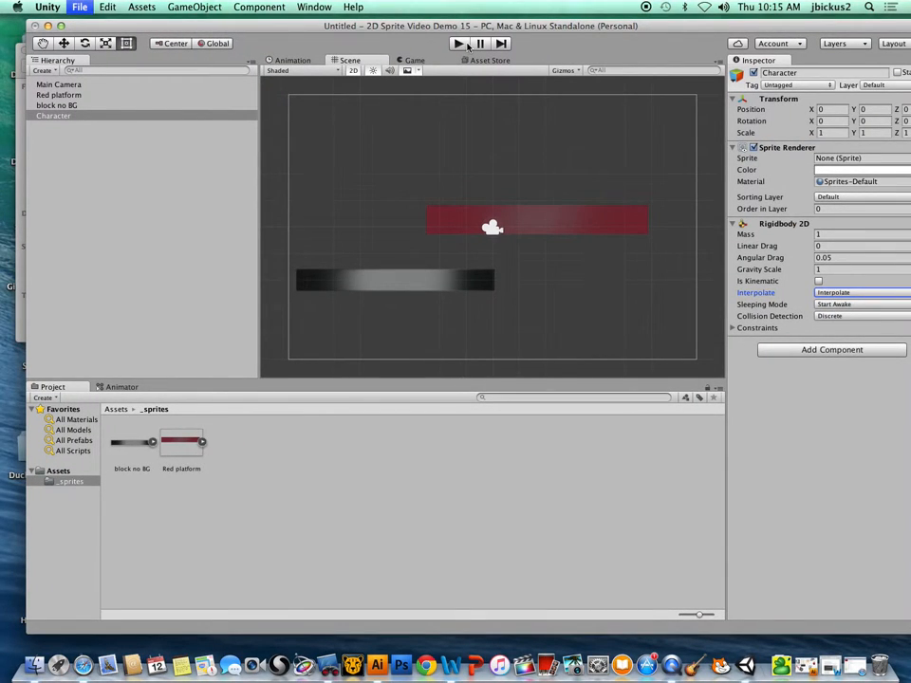
left_click(3, 30)
left_click(16, 7)
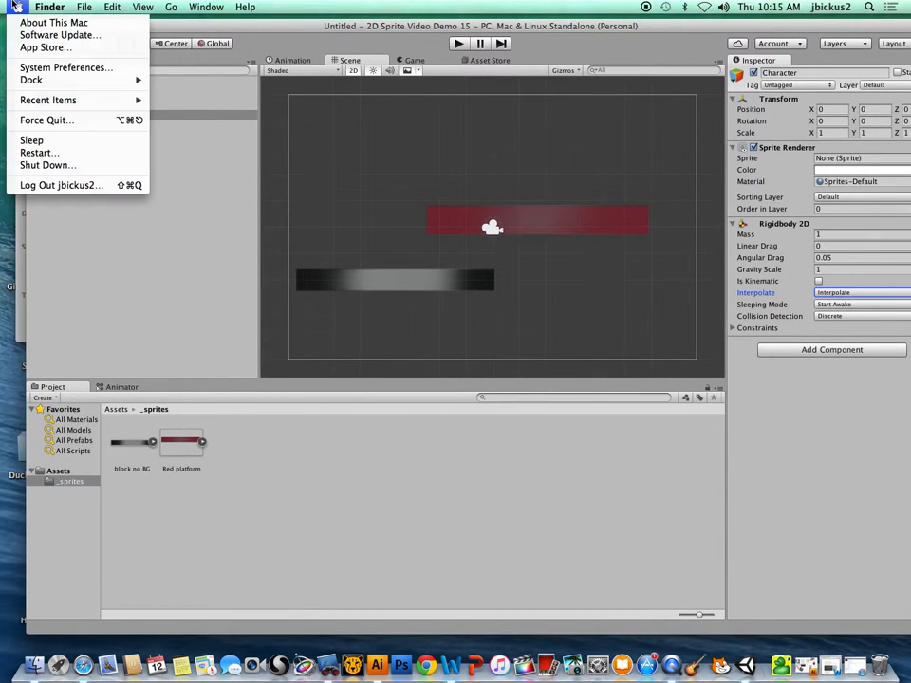
left_click(248, 27)
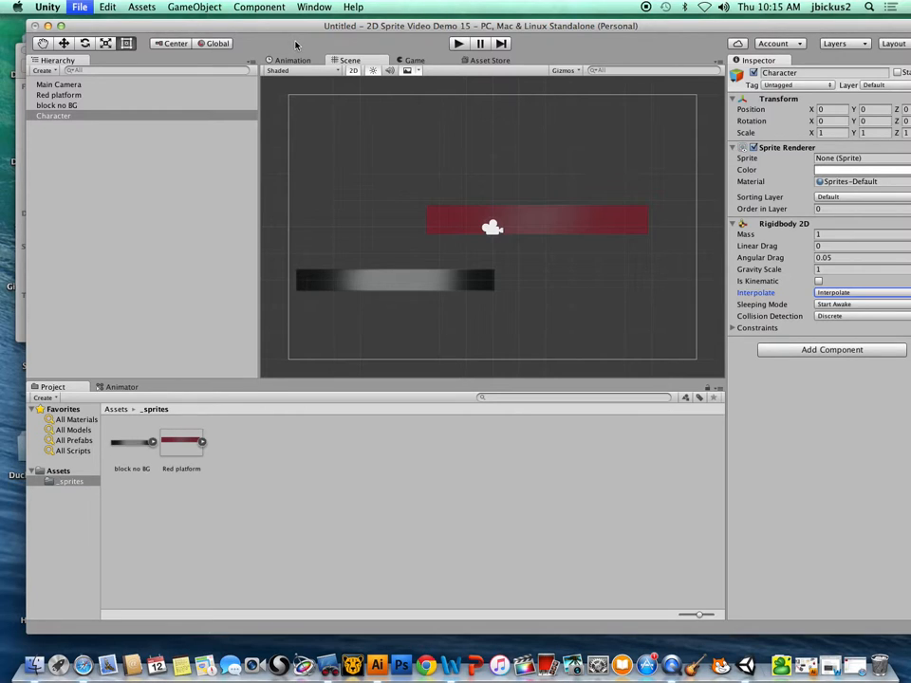
right_click(671, 665)
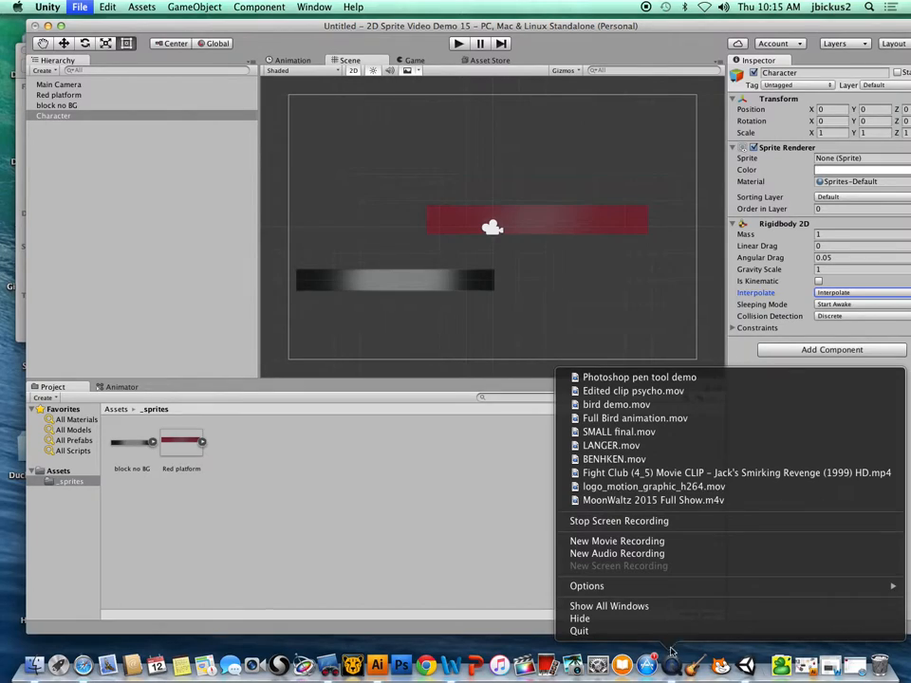